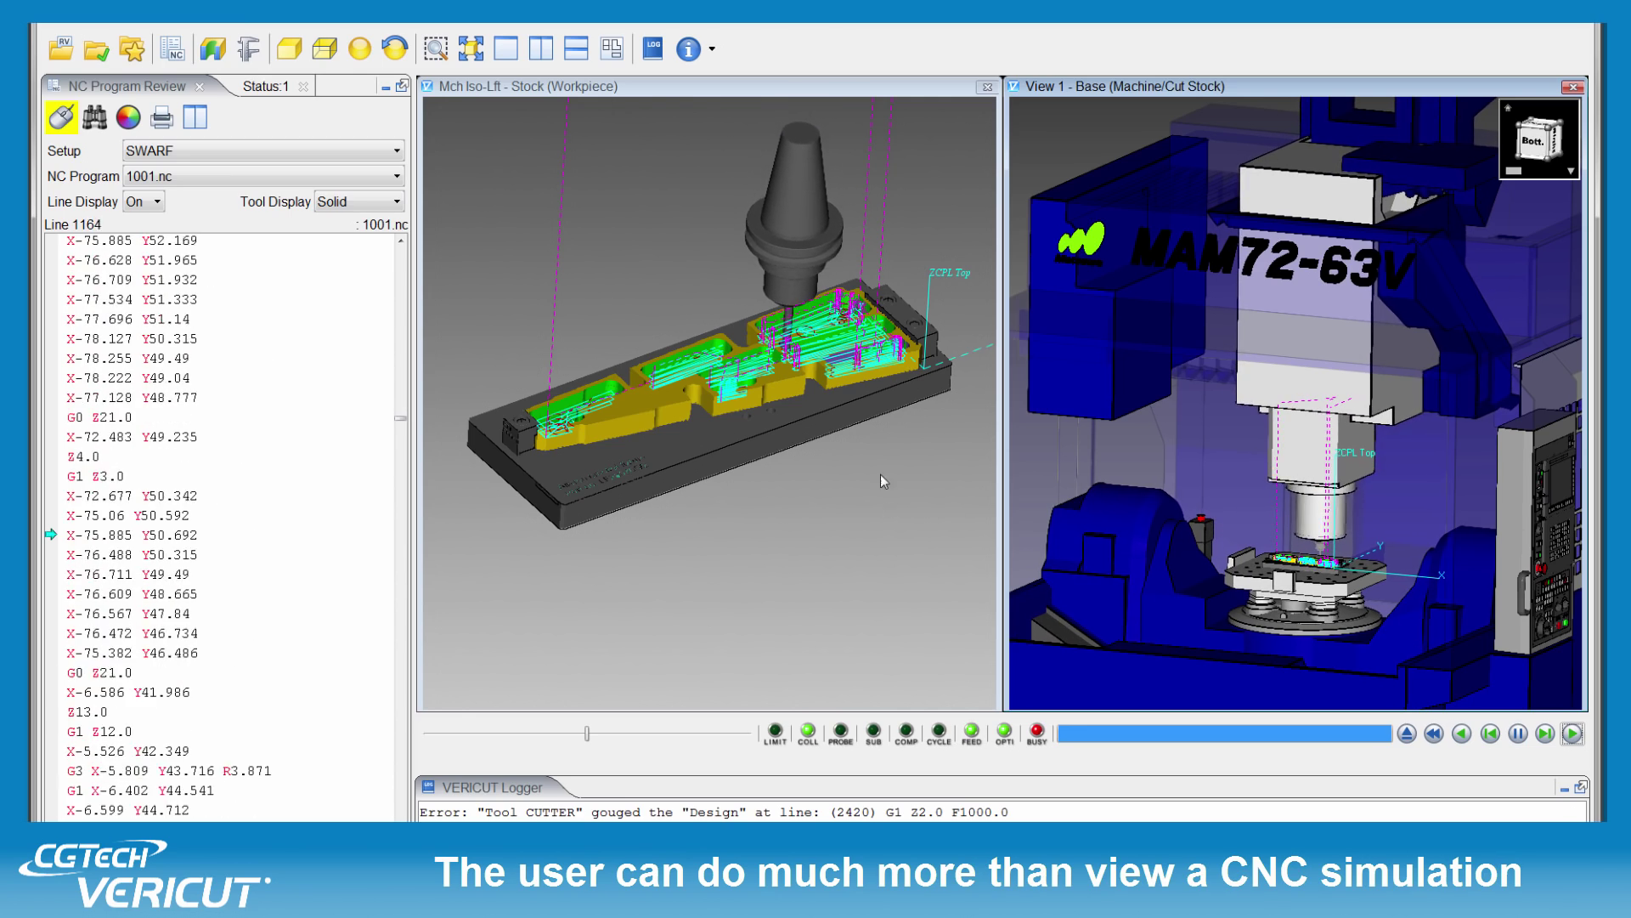
Rotate the workpiece, pause the simulation and step 1001.nc block by block to line 1313.
{"action": "left_click_drag", "start_coordinate": [826, 467], "coordinate": [752, 601]}
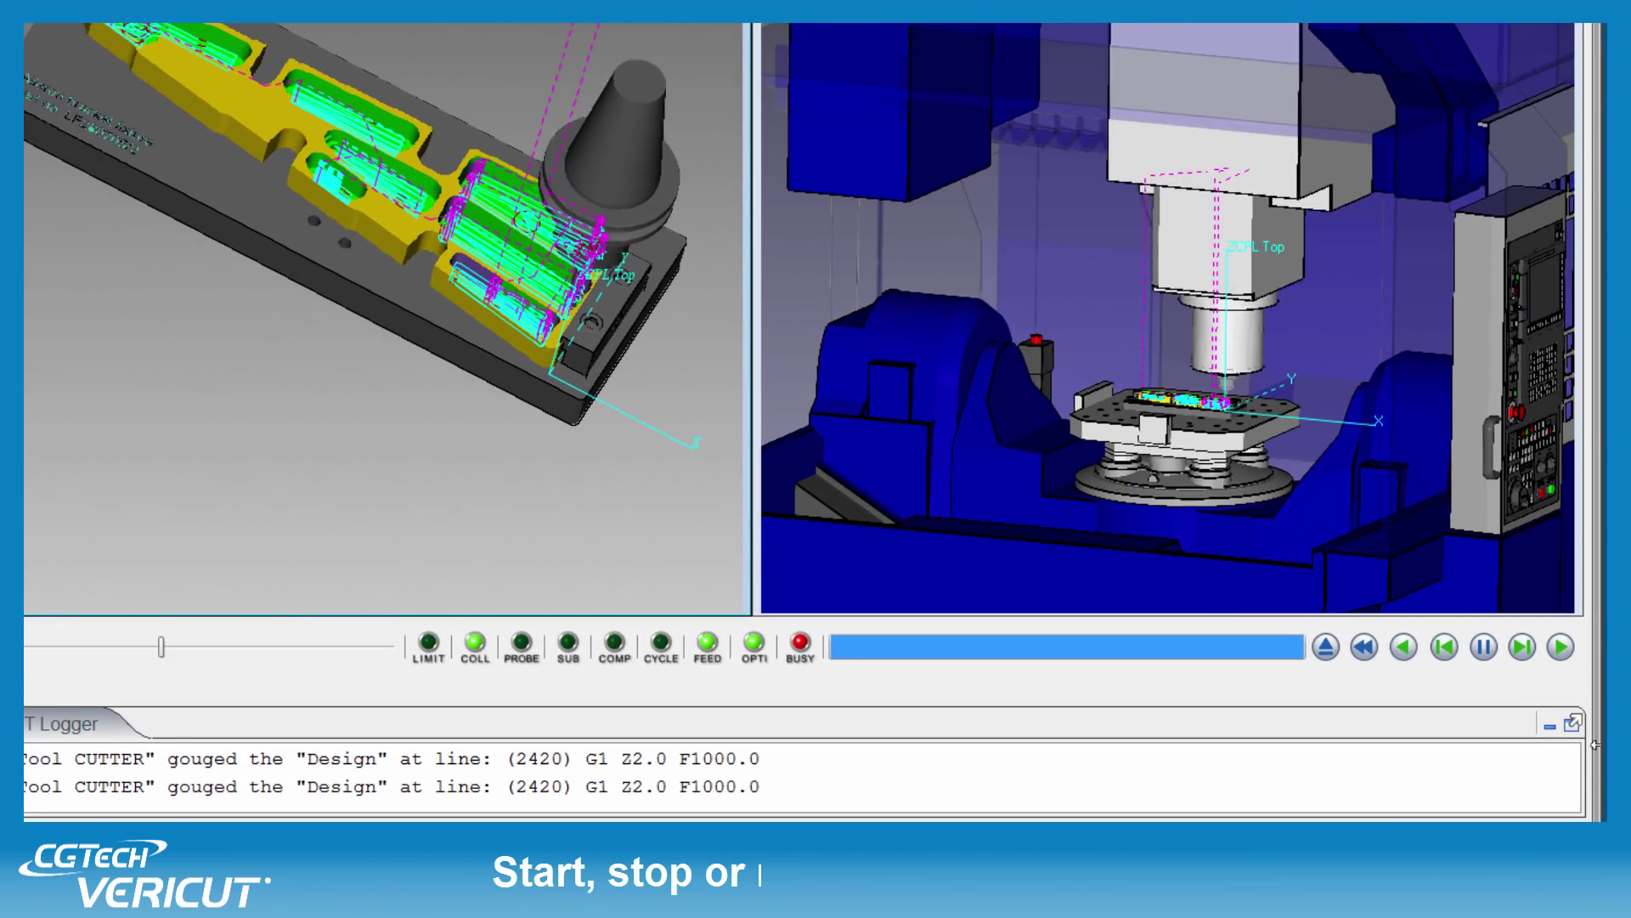
{"action": "left_click", "coordinate": [1483, 647]}
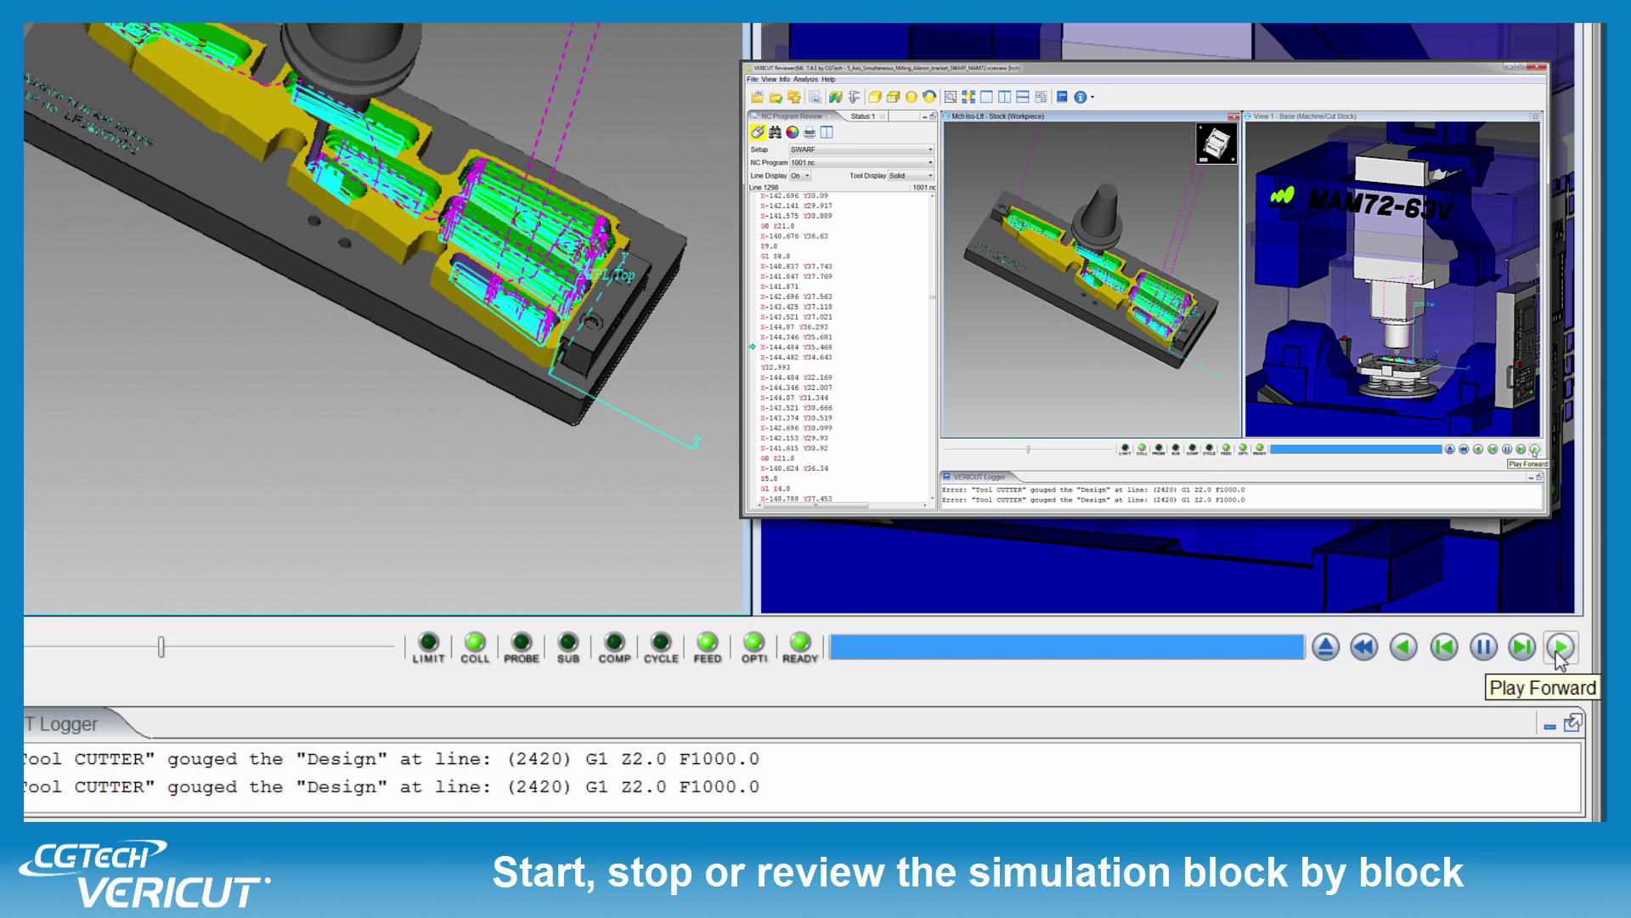
{"action": "left_click", "coordinate": [1522, 647]}
{"action": "left_click", "coordinate": [1522, 647]}
{"action": "left_click", "coordinate": [1522, 647]}
{"action": "left_click", "coordinate": [1522, 647]}
{"action": "left_click", "coordinate": [1522, 648]}
{"action": "left_click", "coordinate": [1522, 648]}
{"action": "left_click", "coordinate": [1521, 648]}
{"action": "left_click", "coordinate": [1521, 647]}
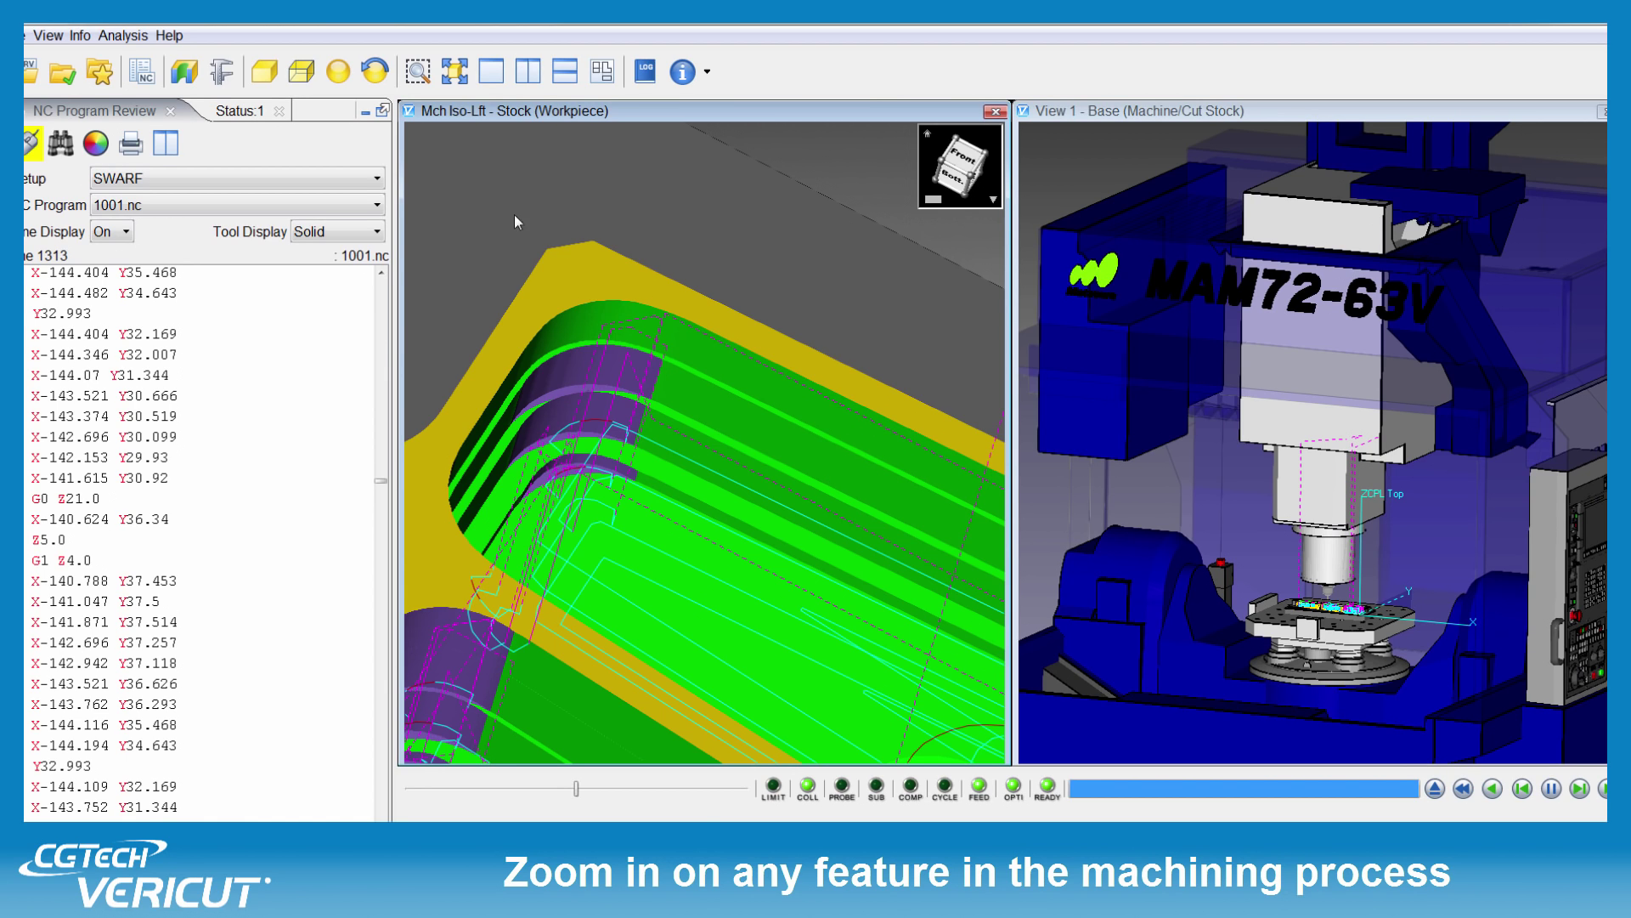
Open X-Caliper in Feature/History mode with Color 1:Red highlighting.
{"action": "left_click", "coordinate": [219, 75]}
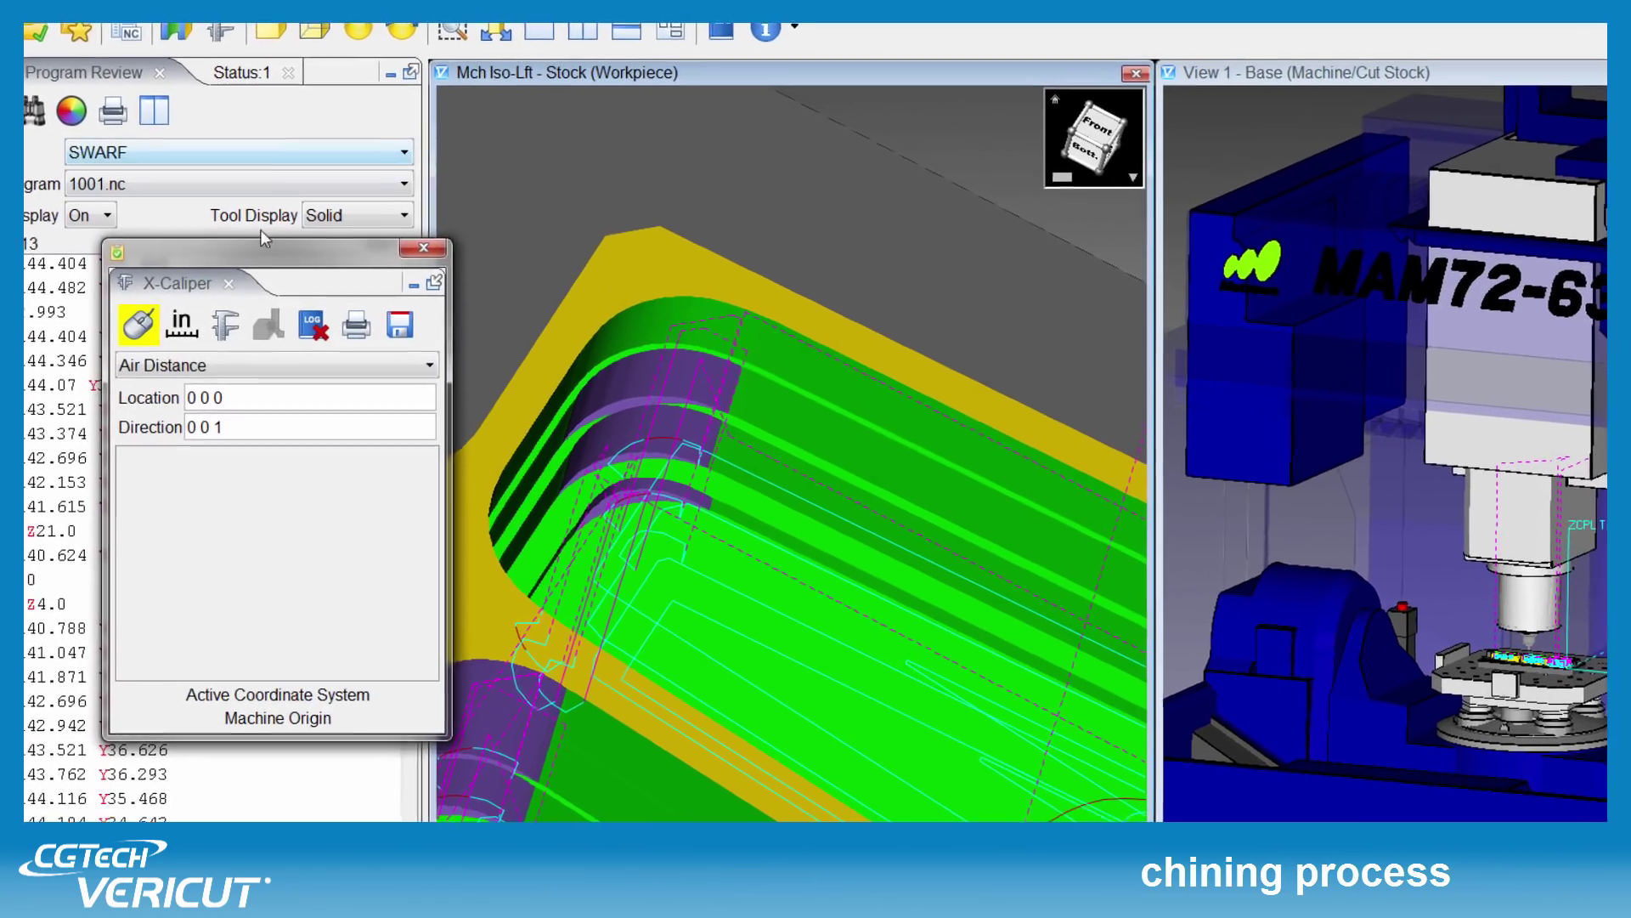
{"action": "left_click", "coordinate": [215, 367]}
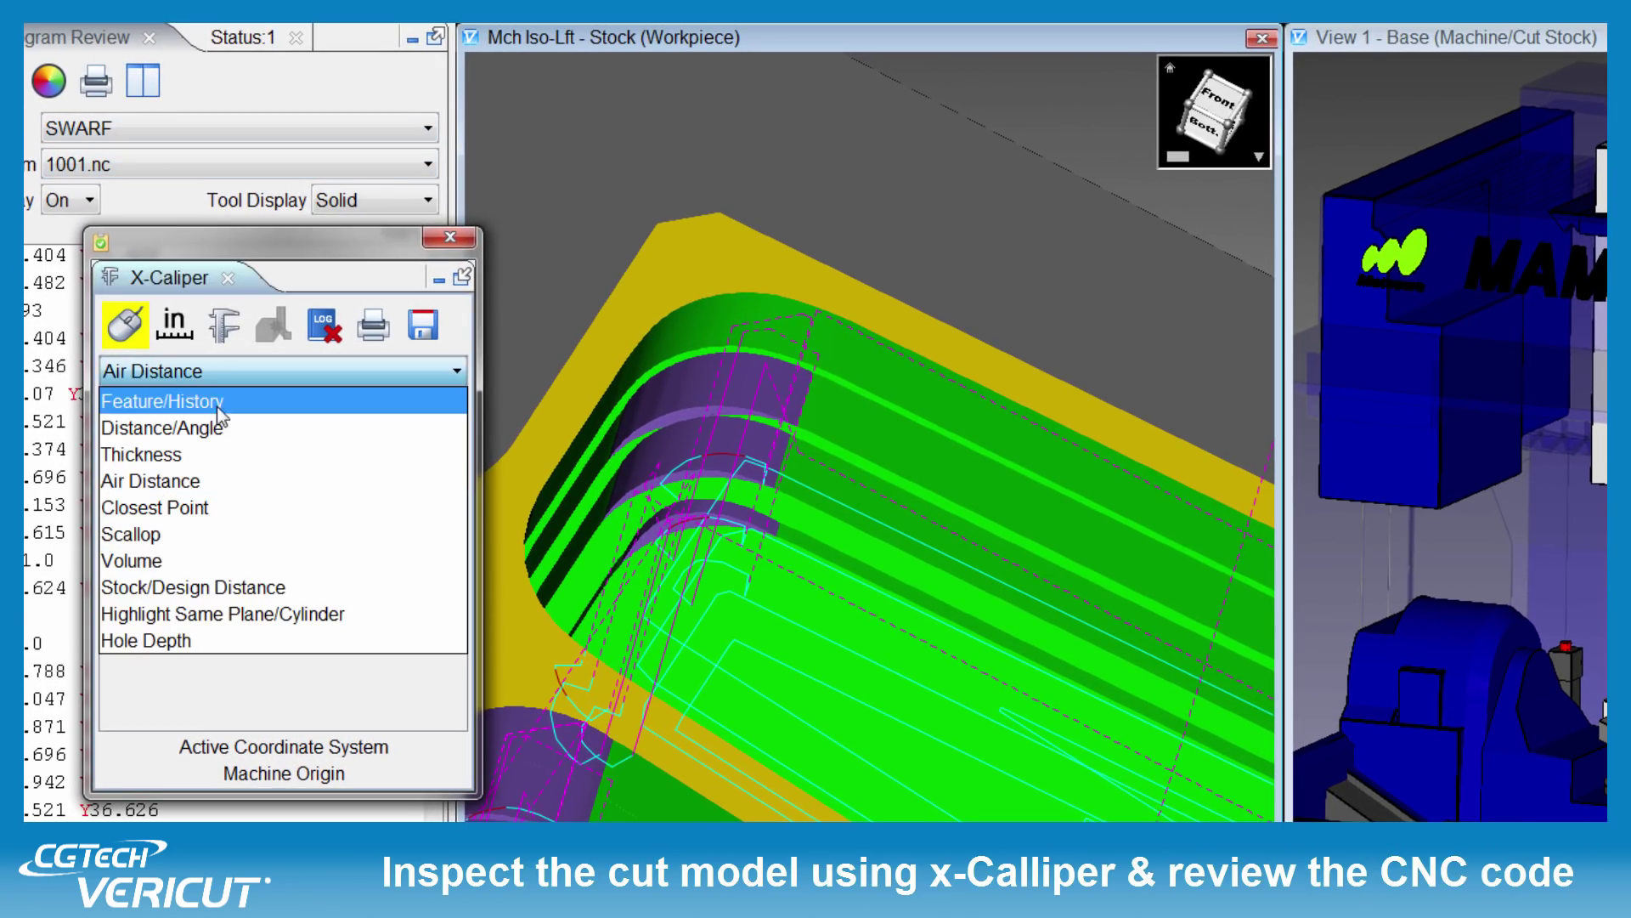
{"action": "left_click", "coordinate": [213, 406]}
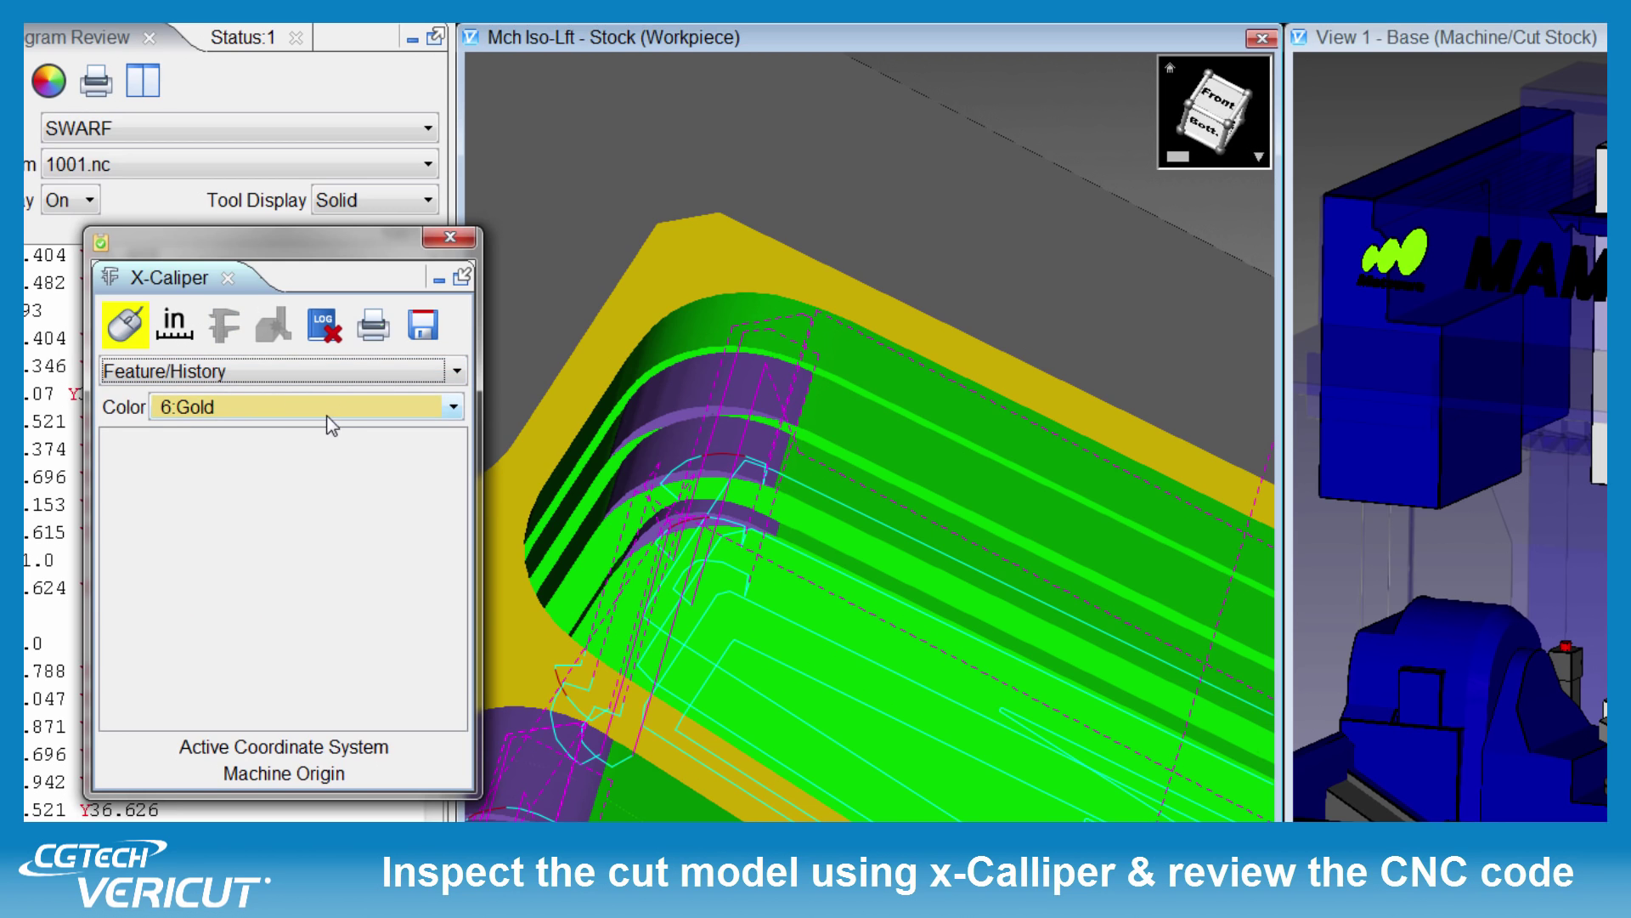
{"action": "left_click", "coordinate": [299, 411]}
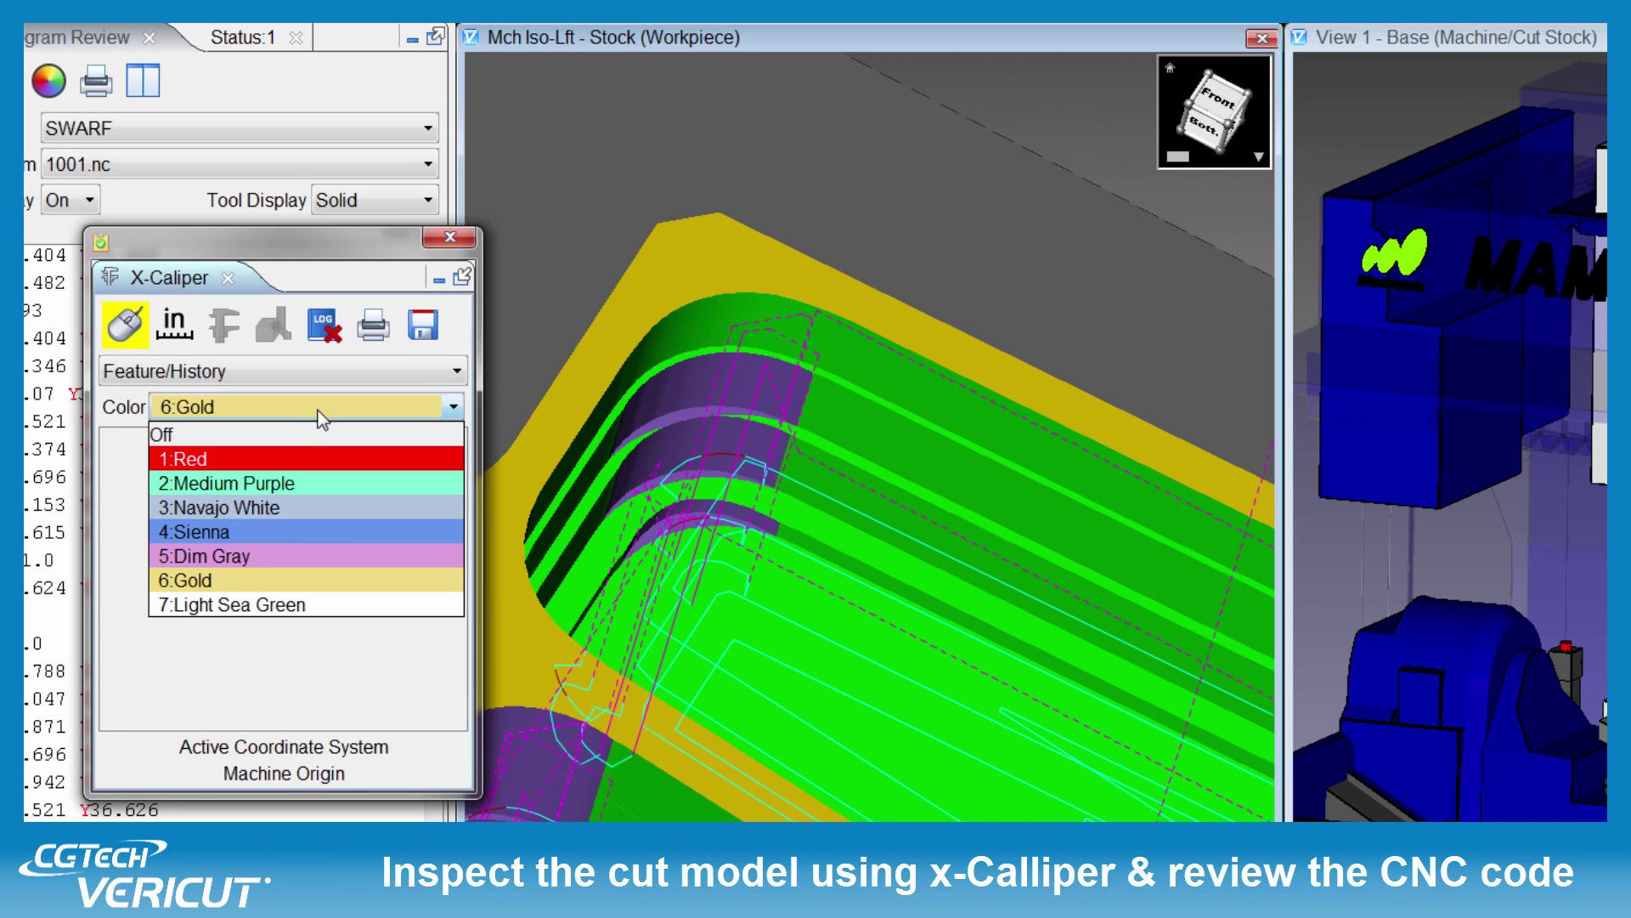
{"action": "left_click", "coordinate": [273, 463]}
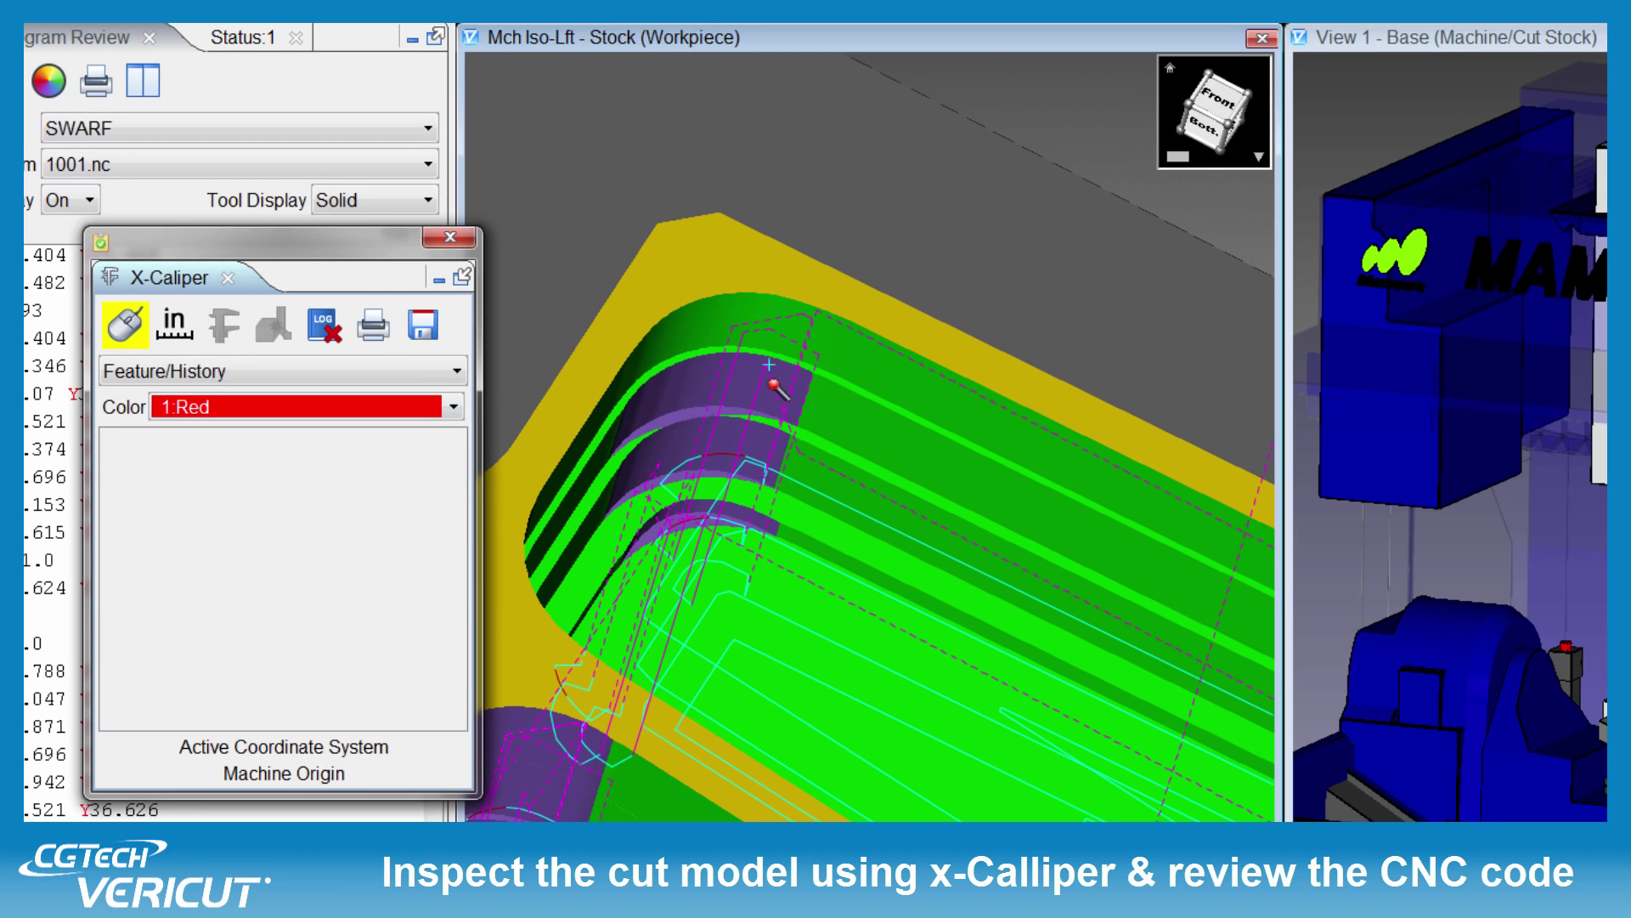
Query the flat face and two fillets, showing the top fillet was cut at line 142 by tool 1.
{"action": "left_click", "coordinate": [890, 439]}
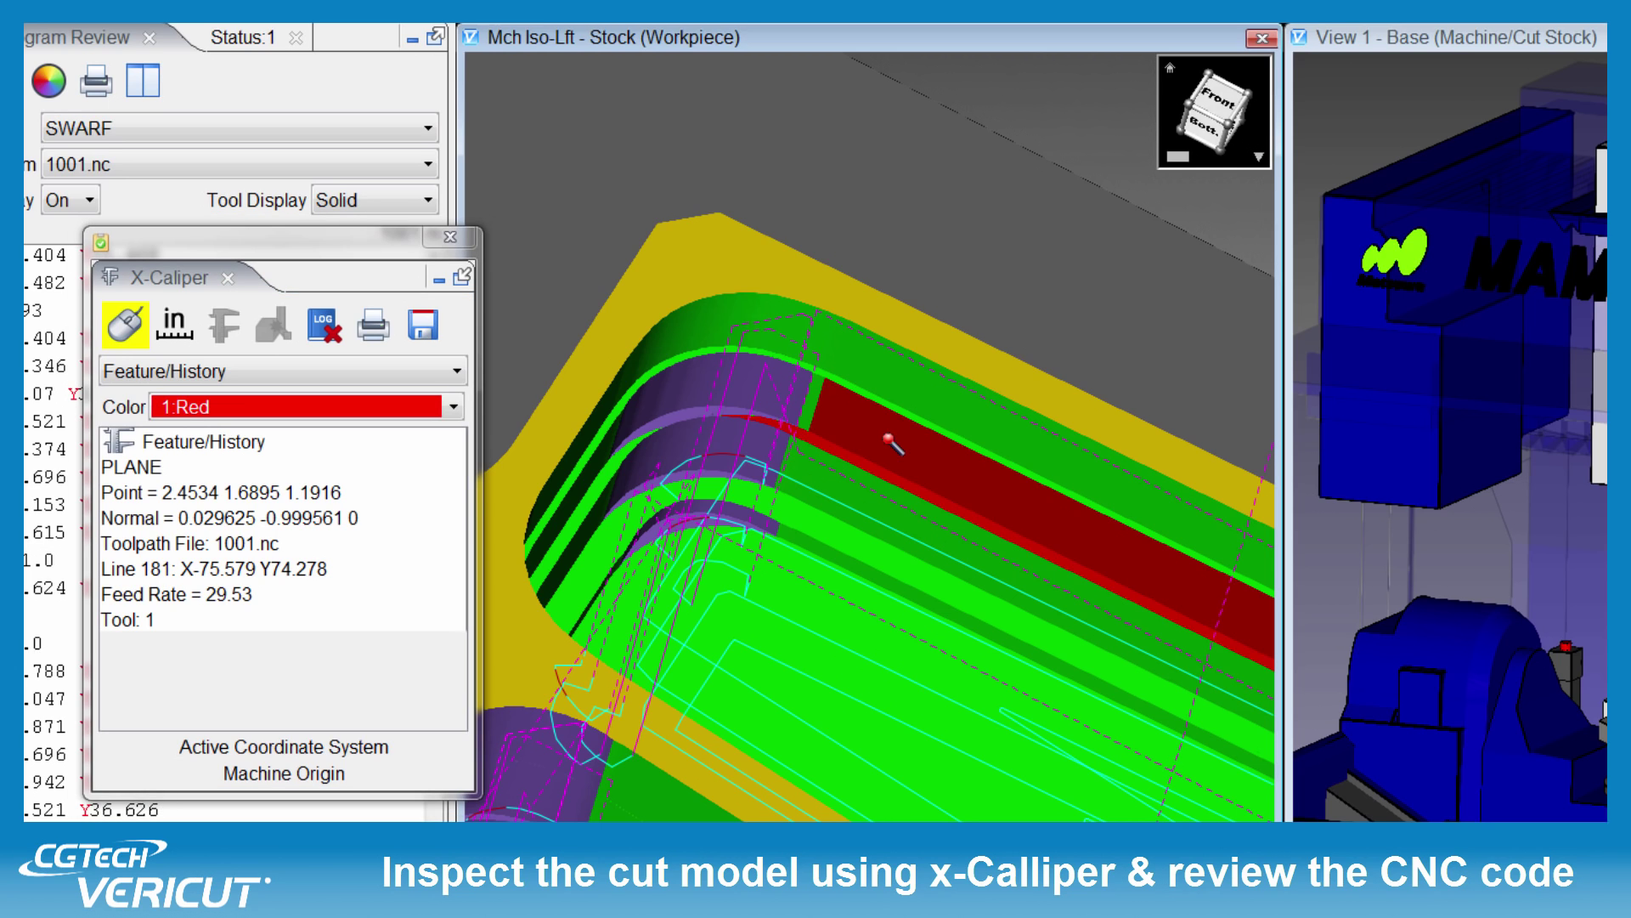
{"action": "left_click", "coordinate": [687, 388]}
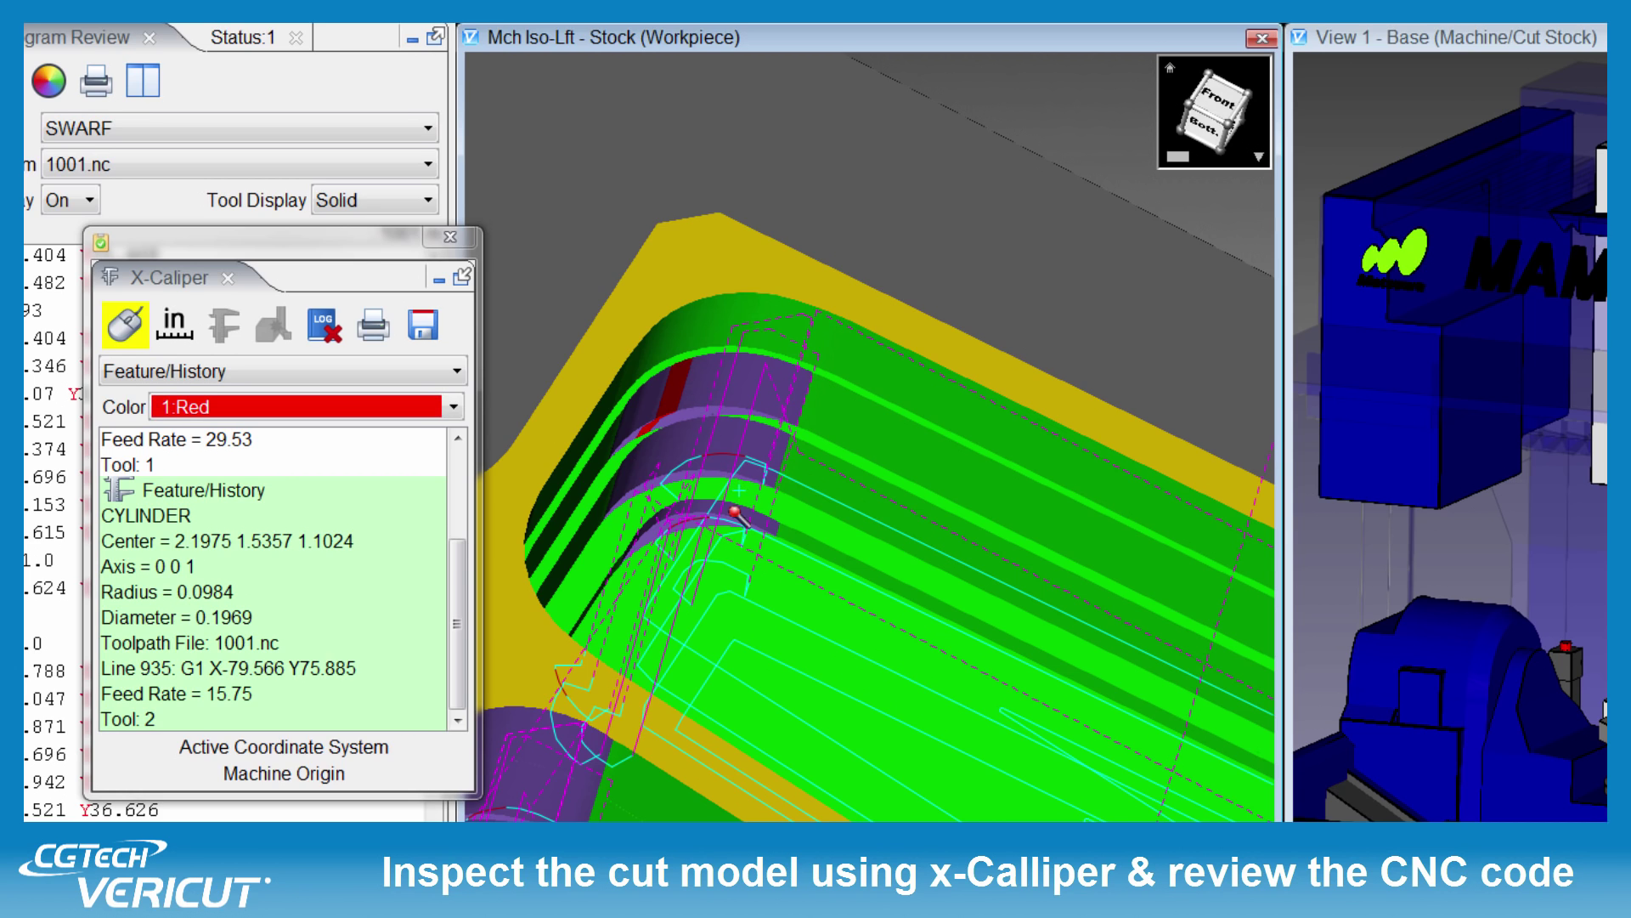
{"action": "left_click", "coordinate": [722, 323]}
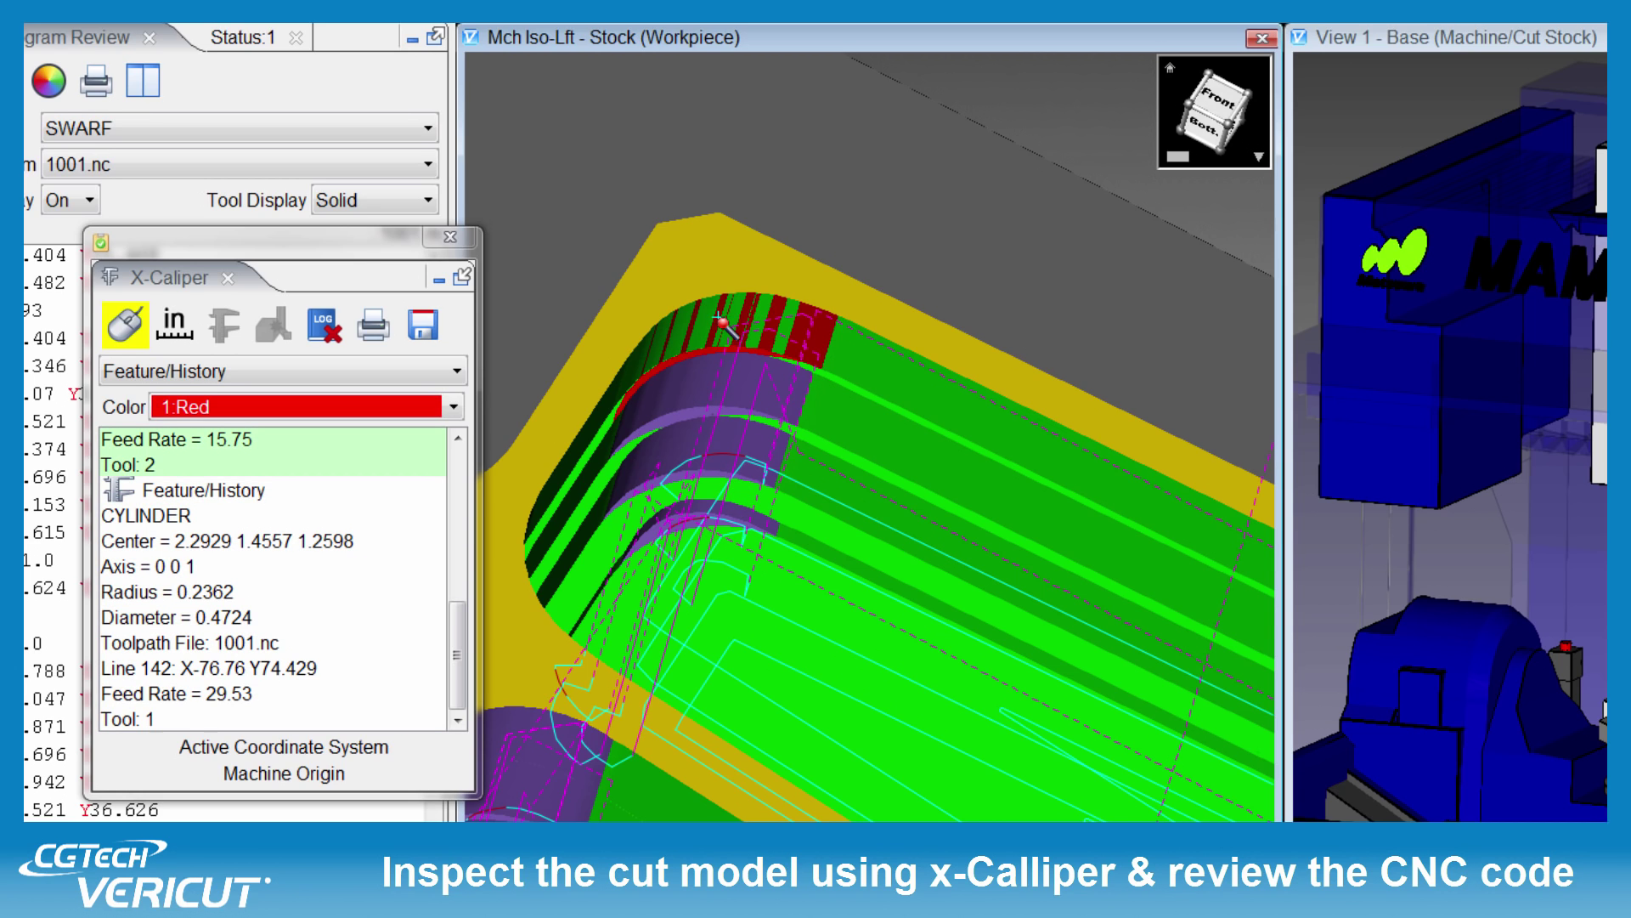
{"action": "left_click", "coordinate": [201, 670]}
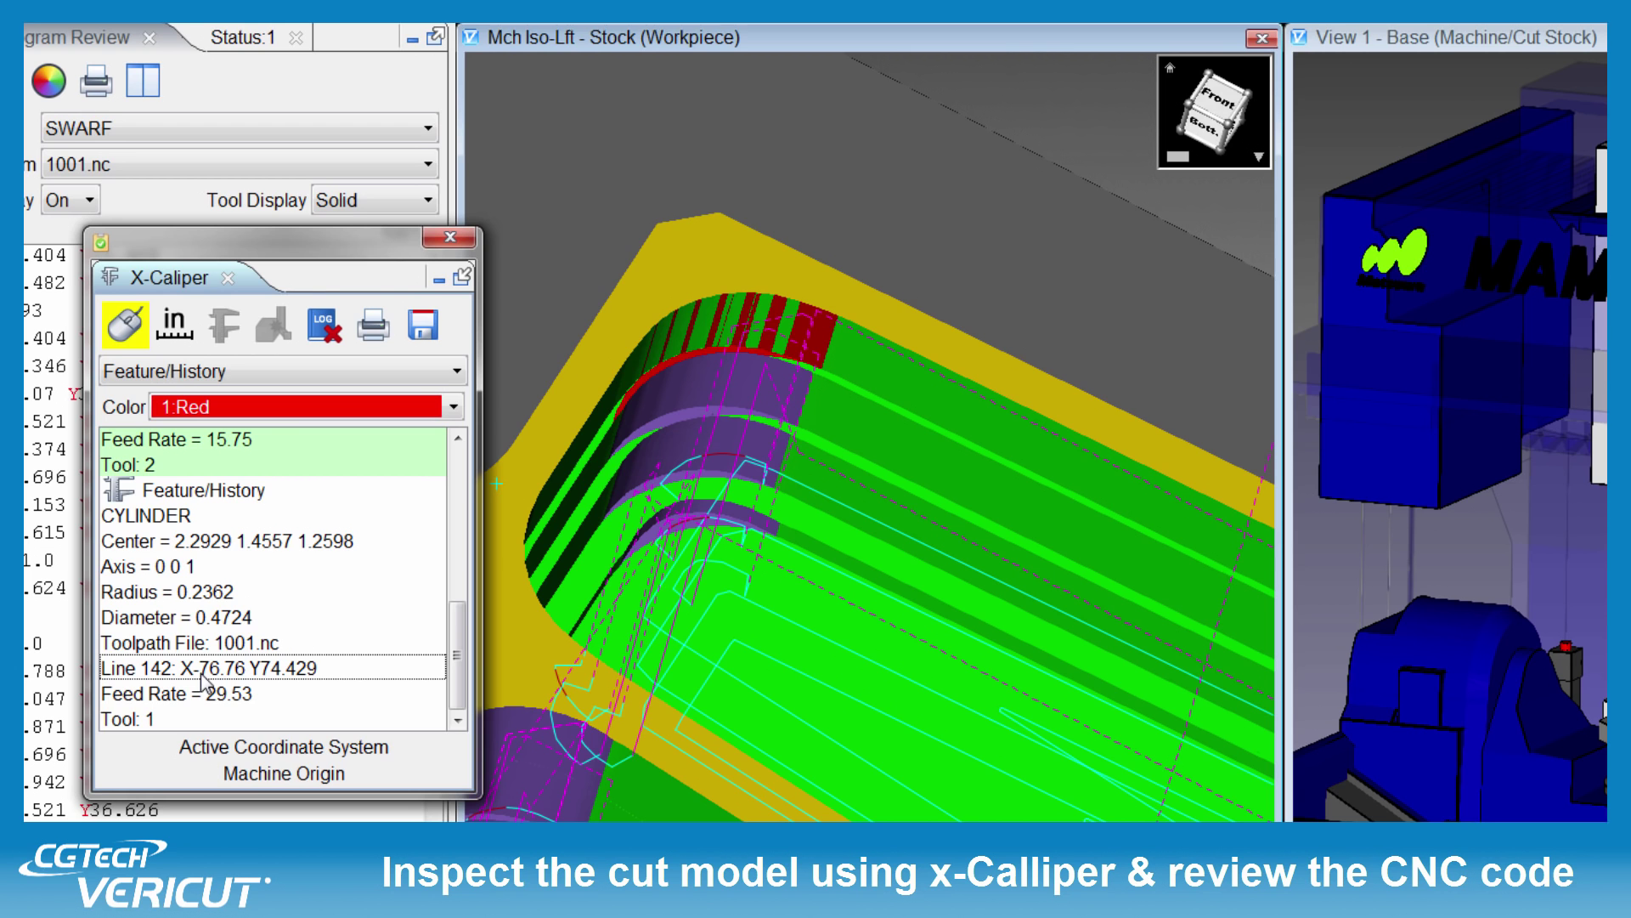
{"action": "left_click", "coordinate": [238, 646]}
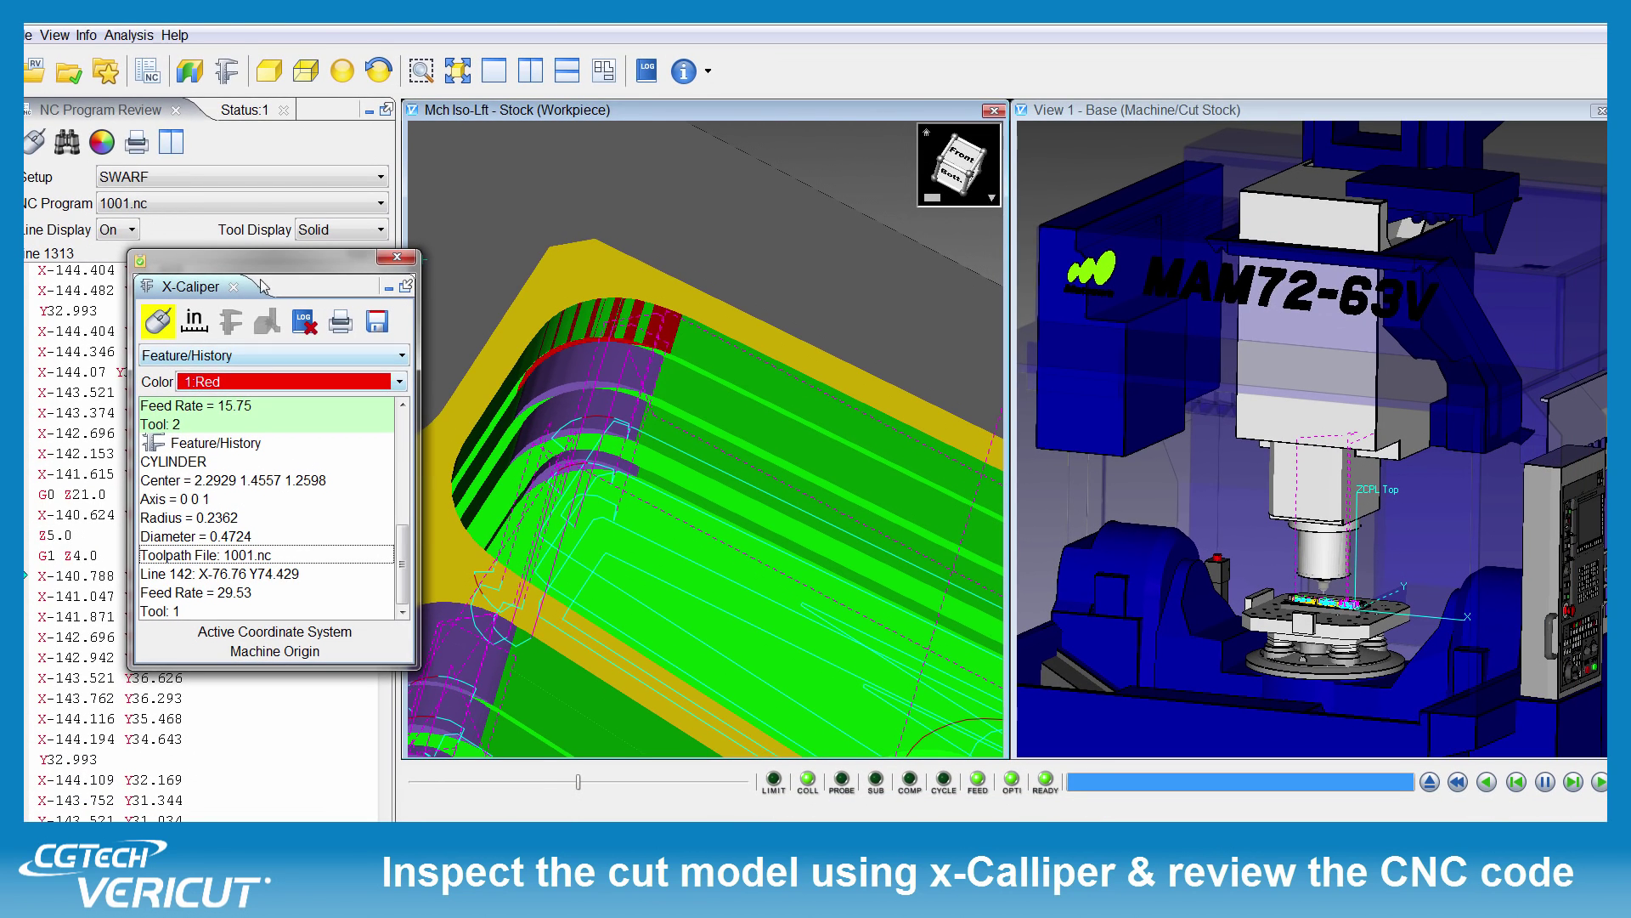
{"action": "left_click_drag", "start_coordinate": [259, 272], "coordinate": [795, 199]}
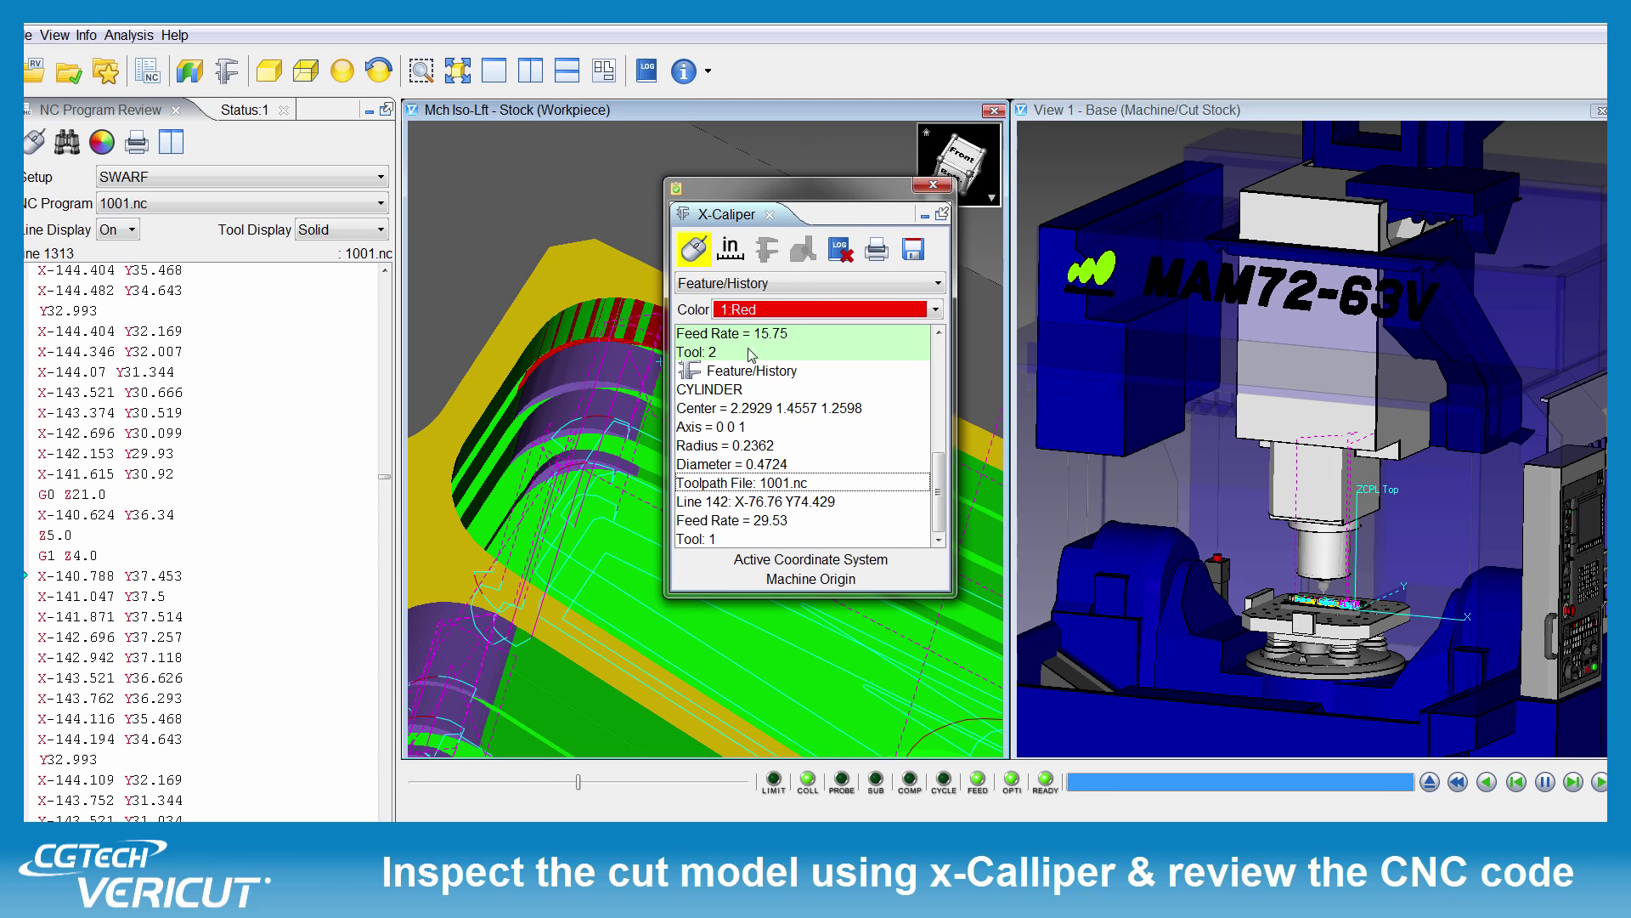
Measure the wall thickness, then remeasure it in millimetres, giving 2.1289.
{"action": "left_click", "coordinate": [781, 284]}
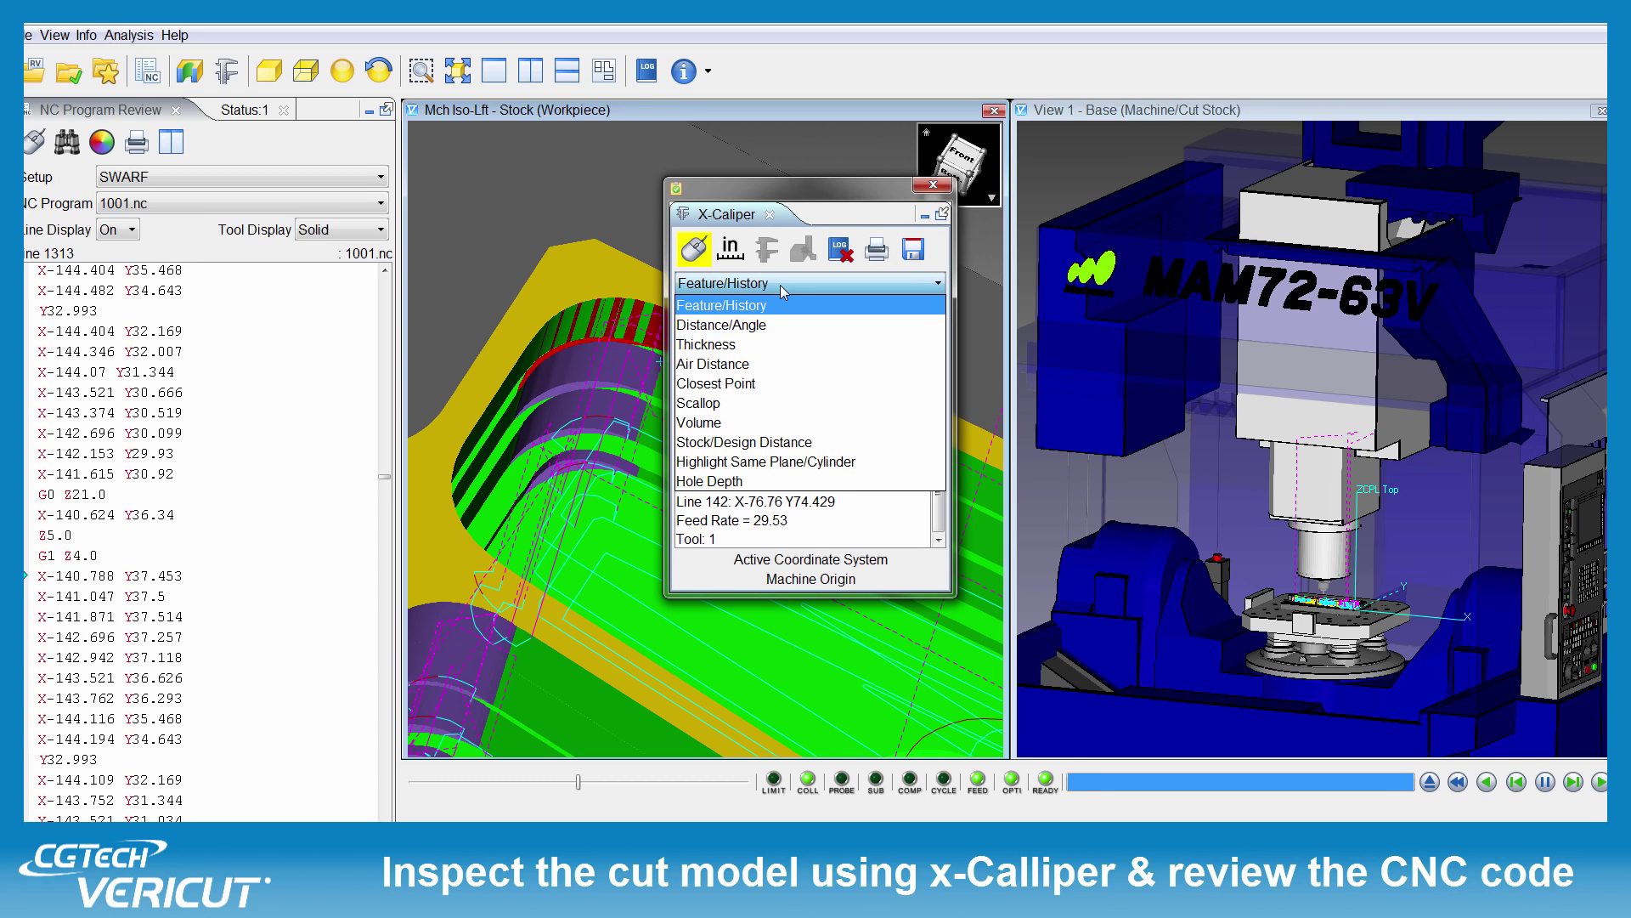
{"action": "left_click", "coordinate": [767, 353]}
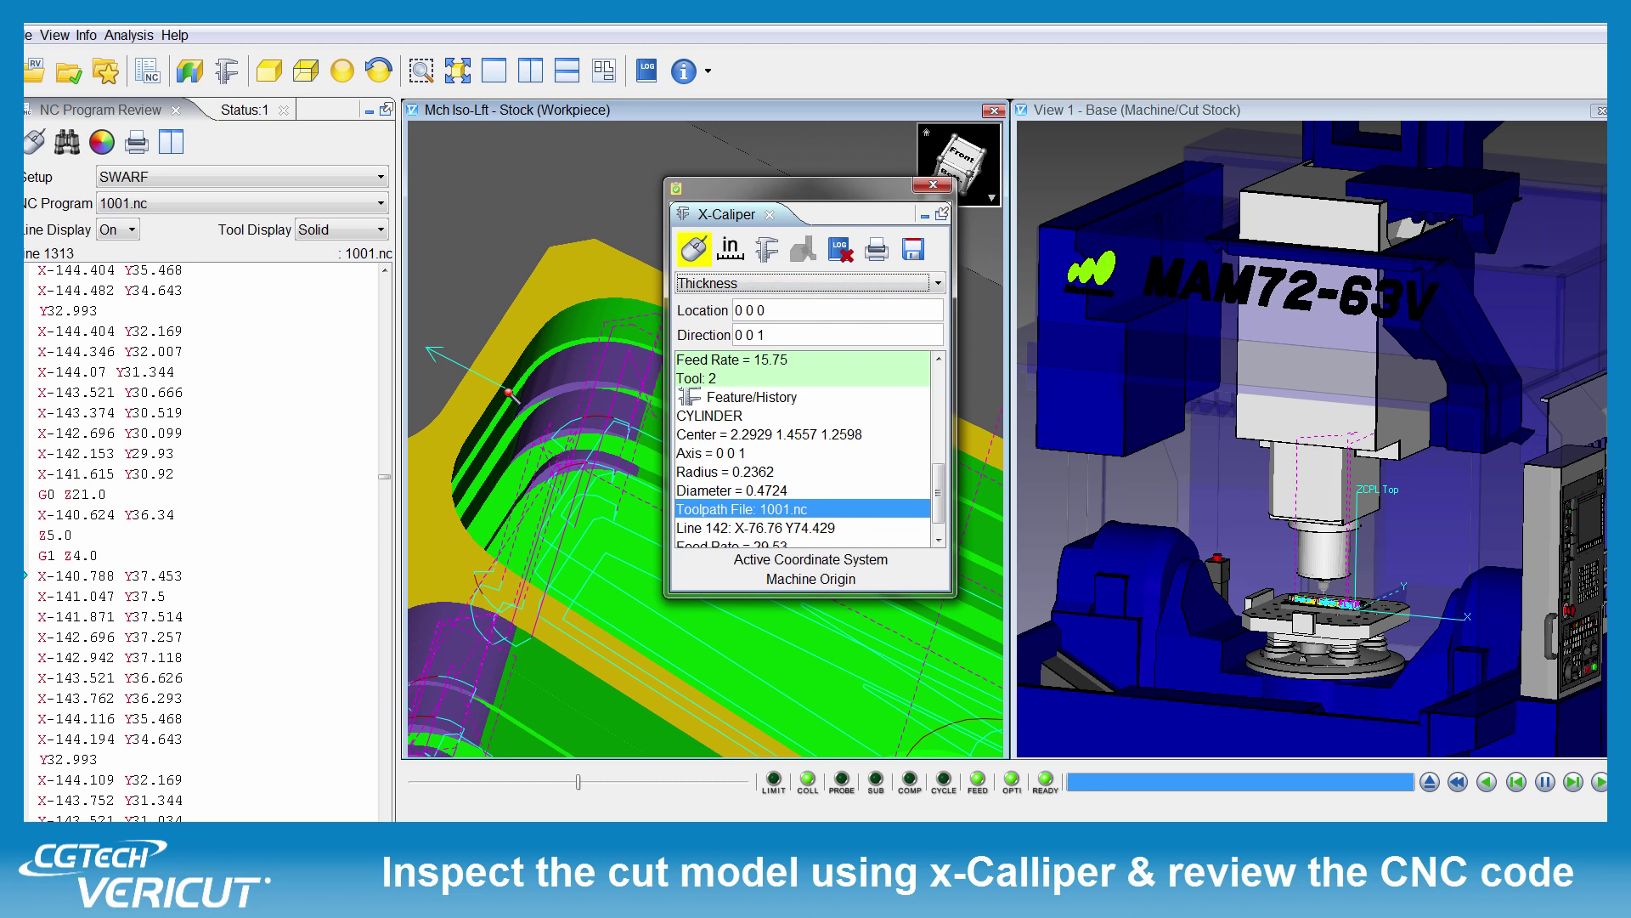
{"action": "left_click", "coordinate": [508, 393]}
{"action": "left_click_drag", "start_coordinate": [812, 189], "coordinate": [665, 198]}
{"action": "left_click", "coordinate": [583, 256]}
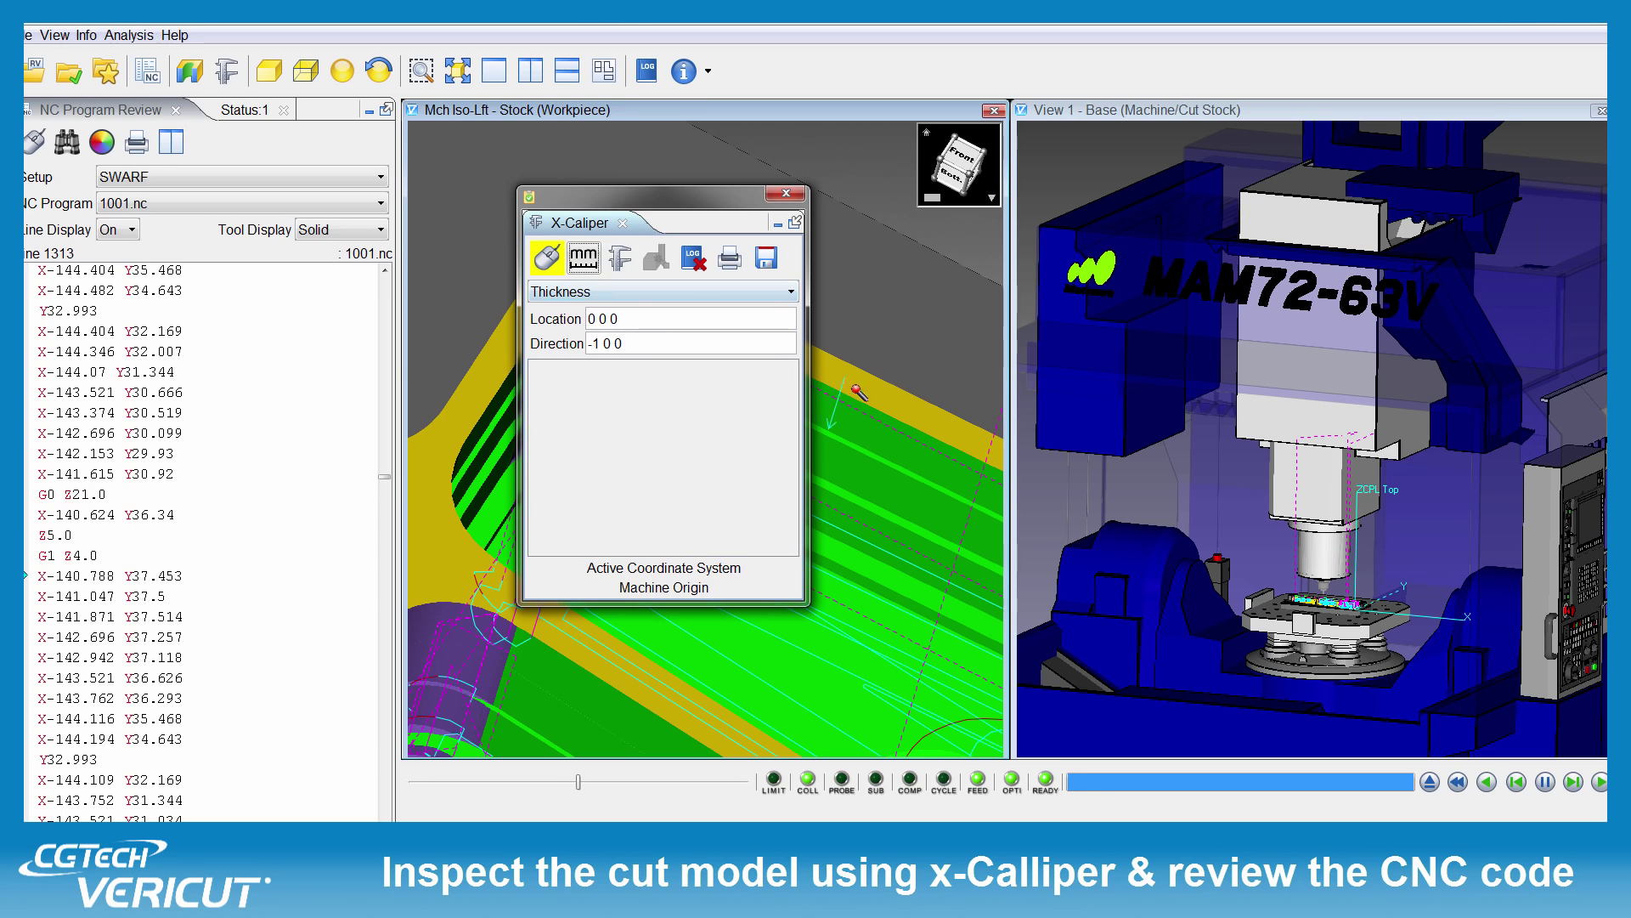
{"action": "left_click", "coordinate": [871, 431]}
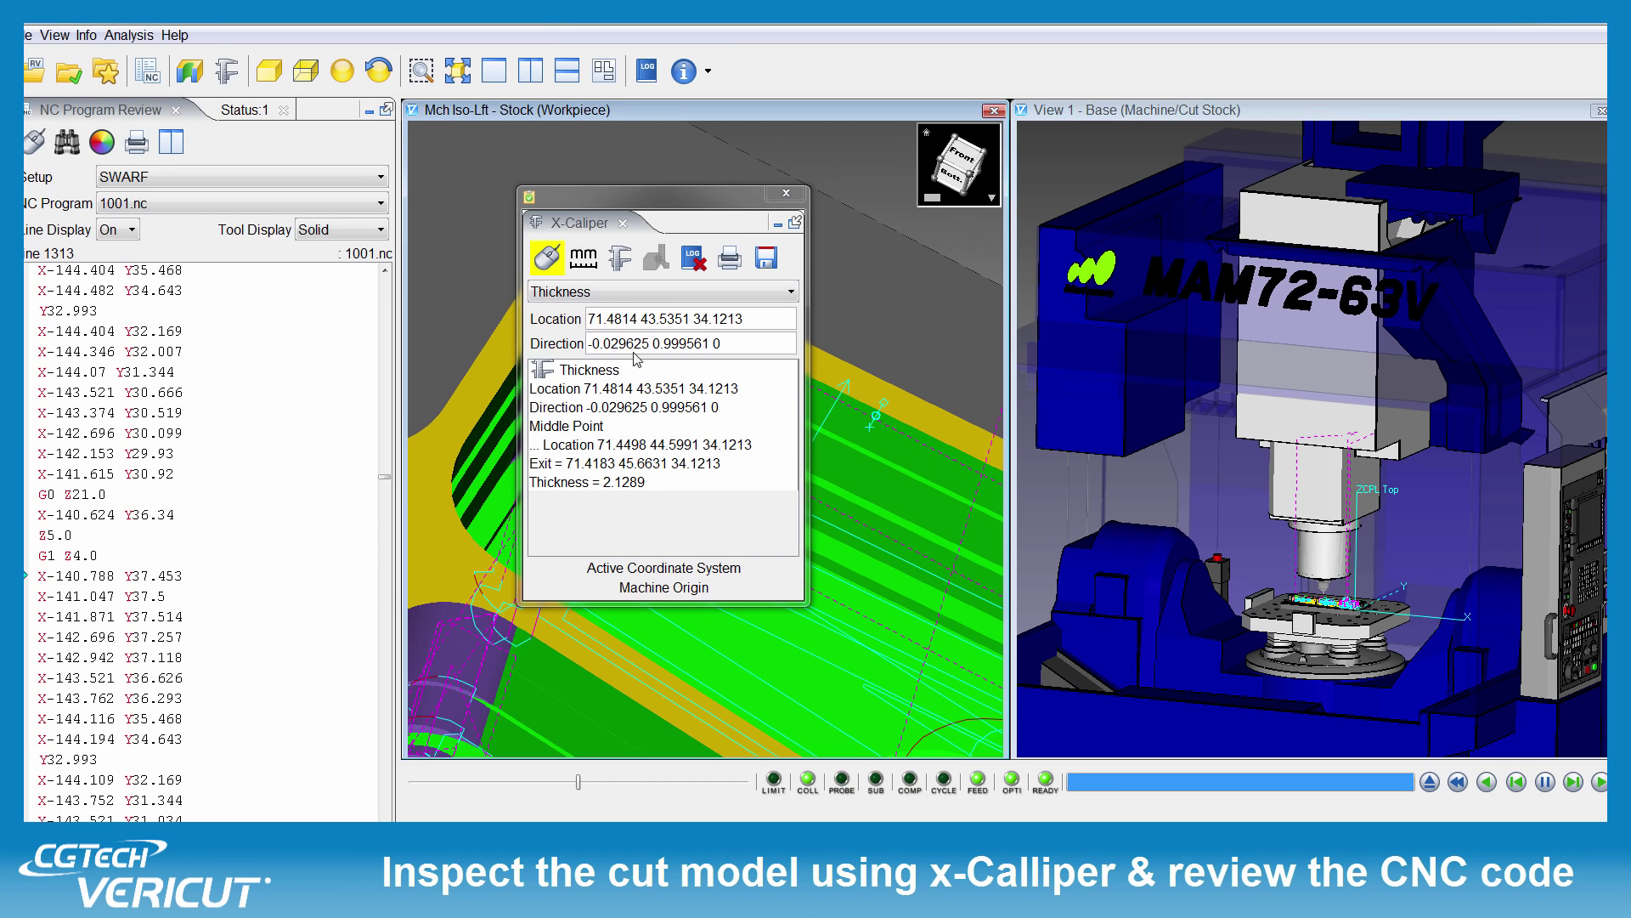
{"action": "left_click_drag", "start_coordinate": [693, 200], "coordinate": [662, 154]}
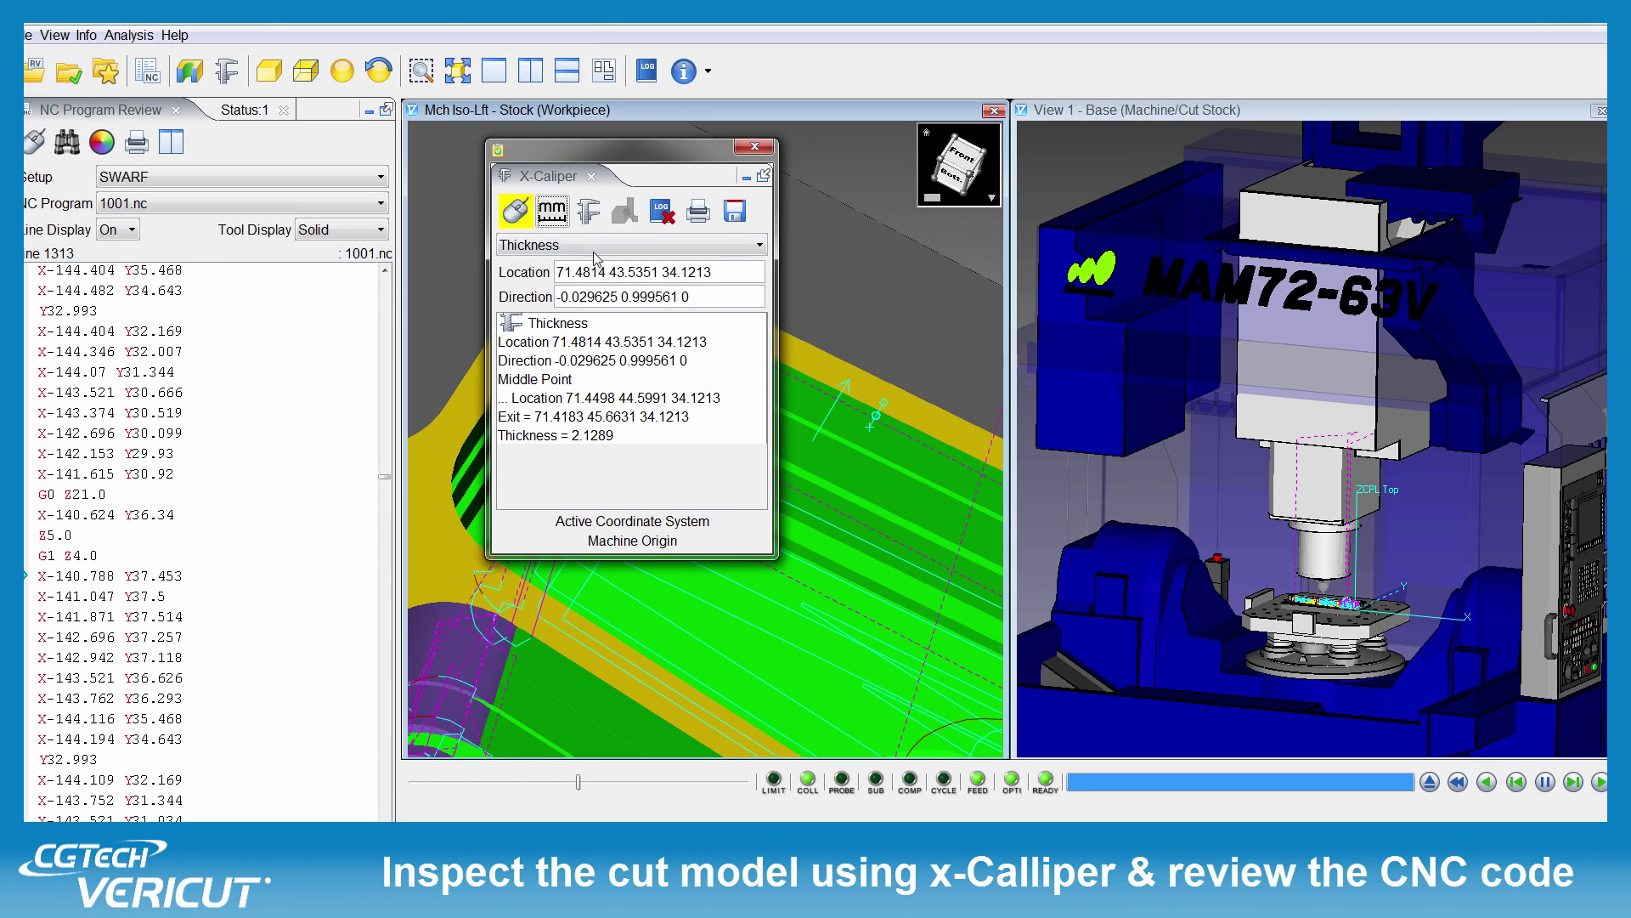
Measure the air distance across the workpiece as 24.2075, then close X-Caliper.
{"action": "left_click", "coordinate": [652, 244]}
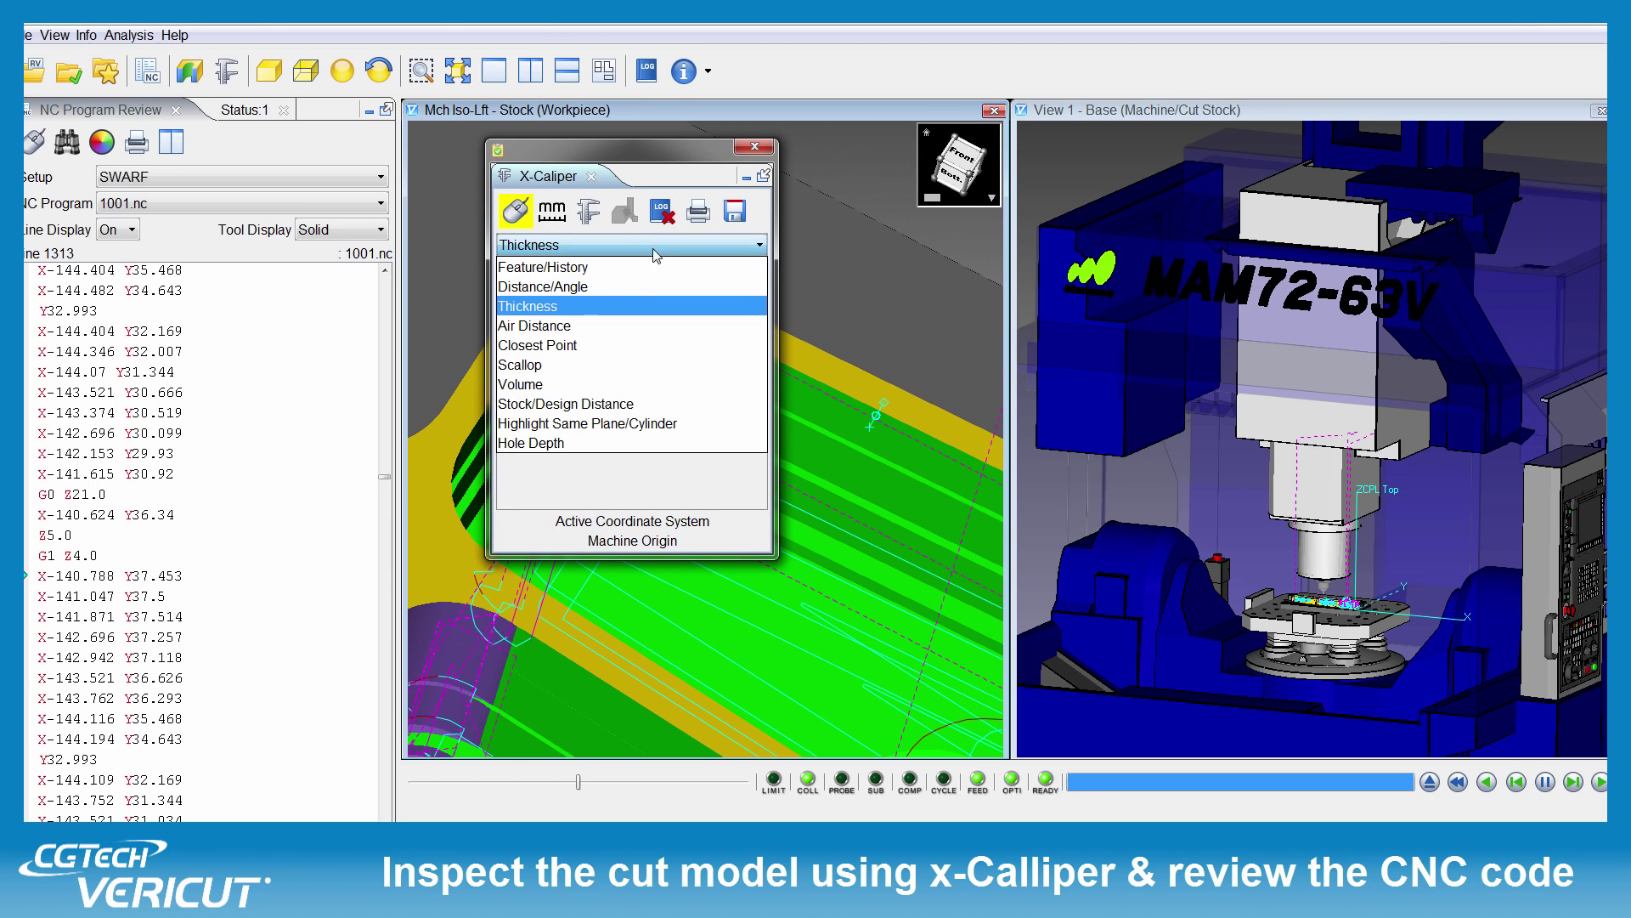
{"action": "left_click", "coordinate": [627, 323]}
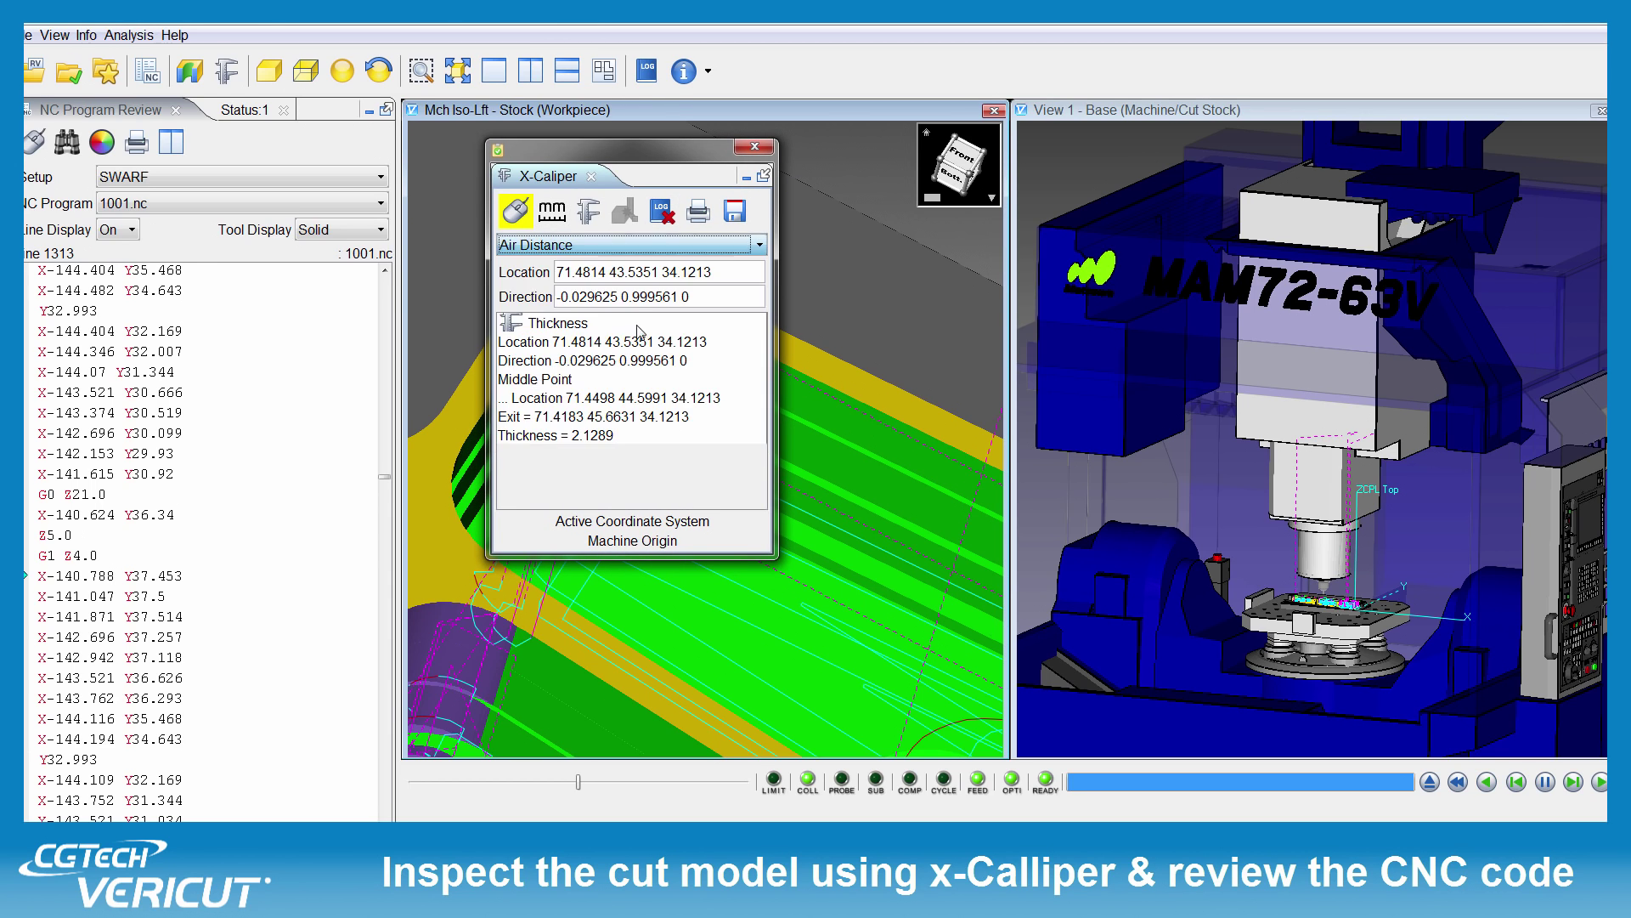
{"action": "left_click", "coordinate": [860, 426]}
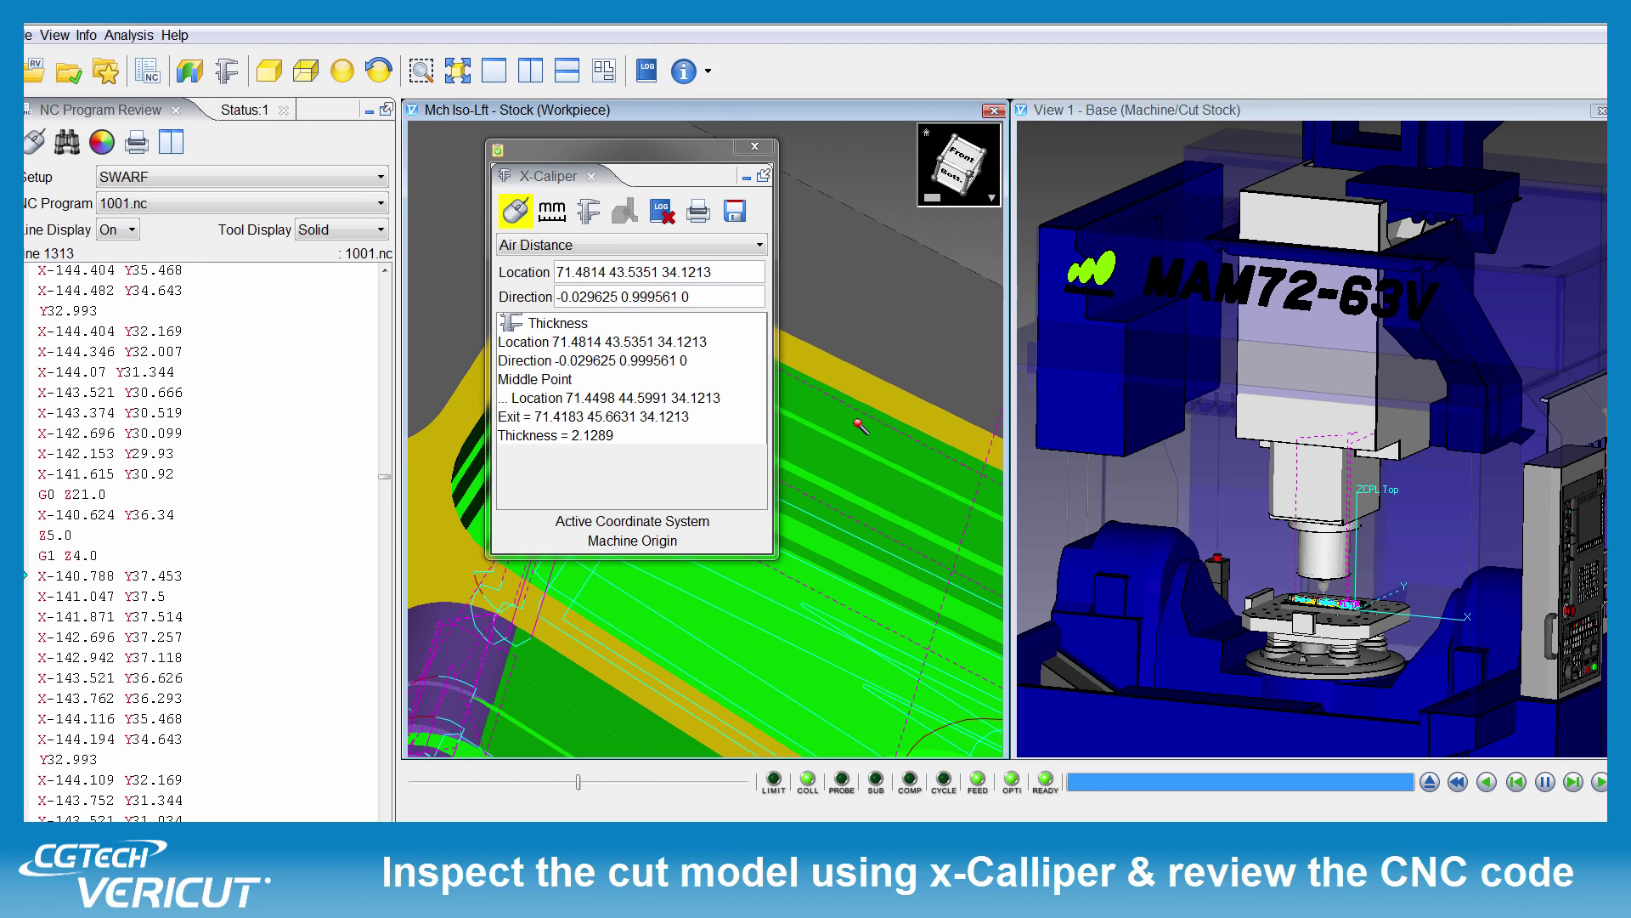
{"action": "left_click", "coordinate": [868, 426]}
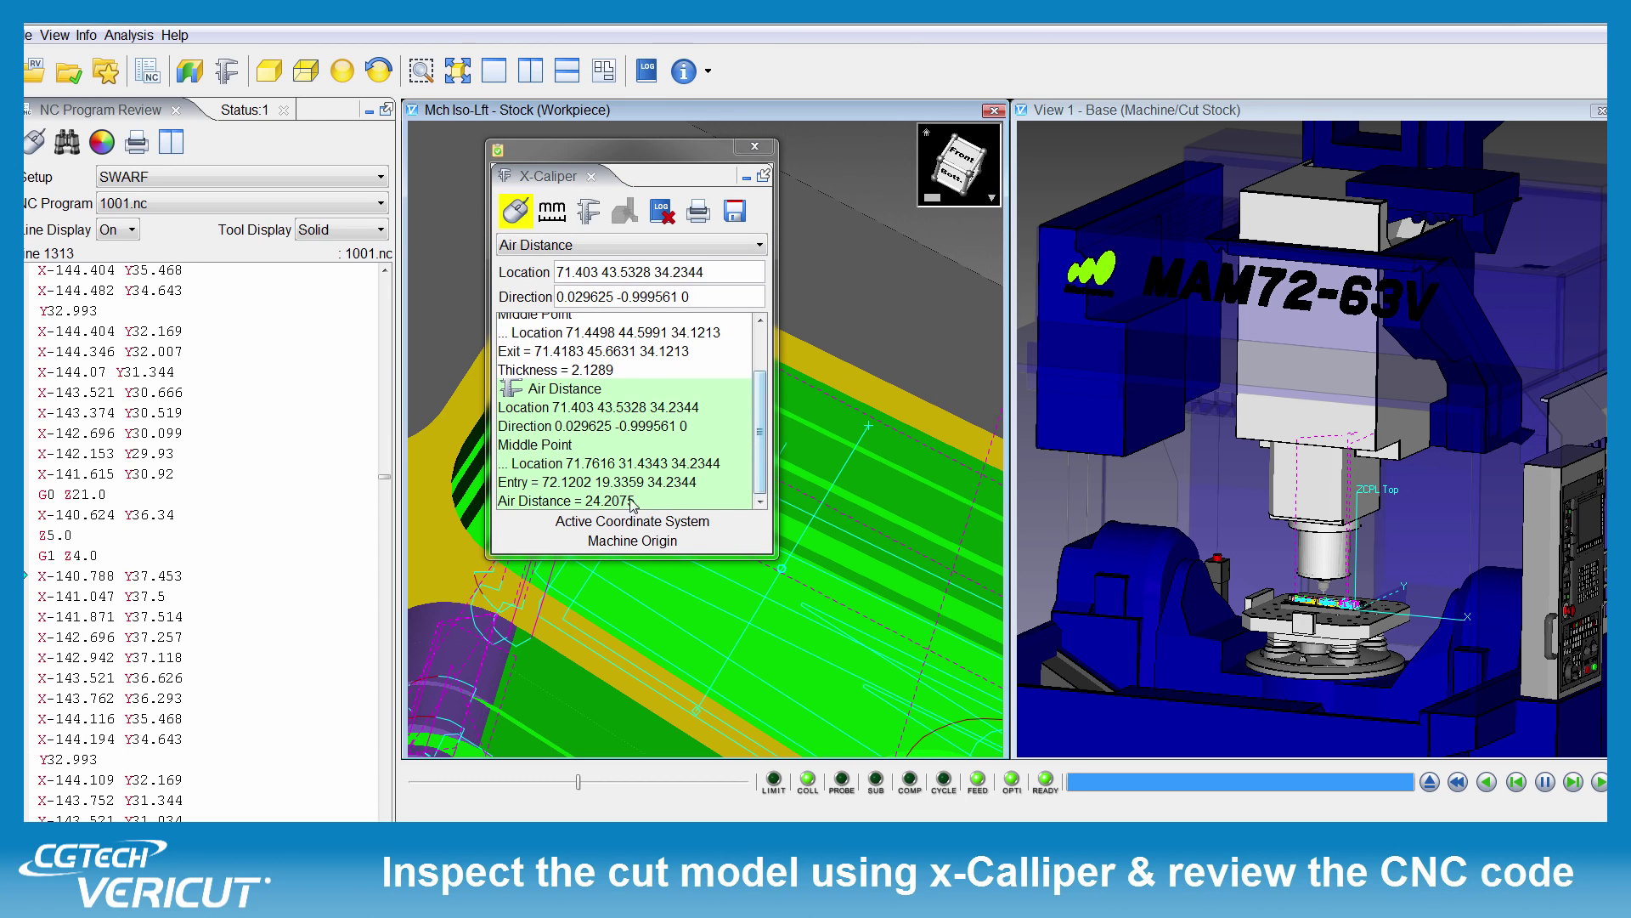
{"action": "left_click", "coordinate": [757, 152]}
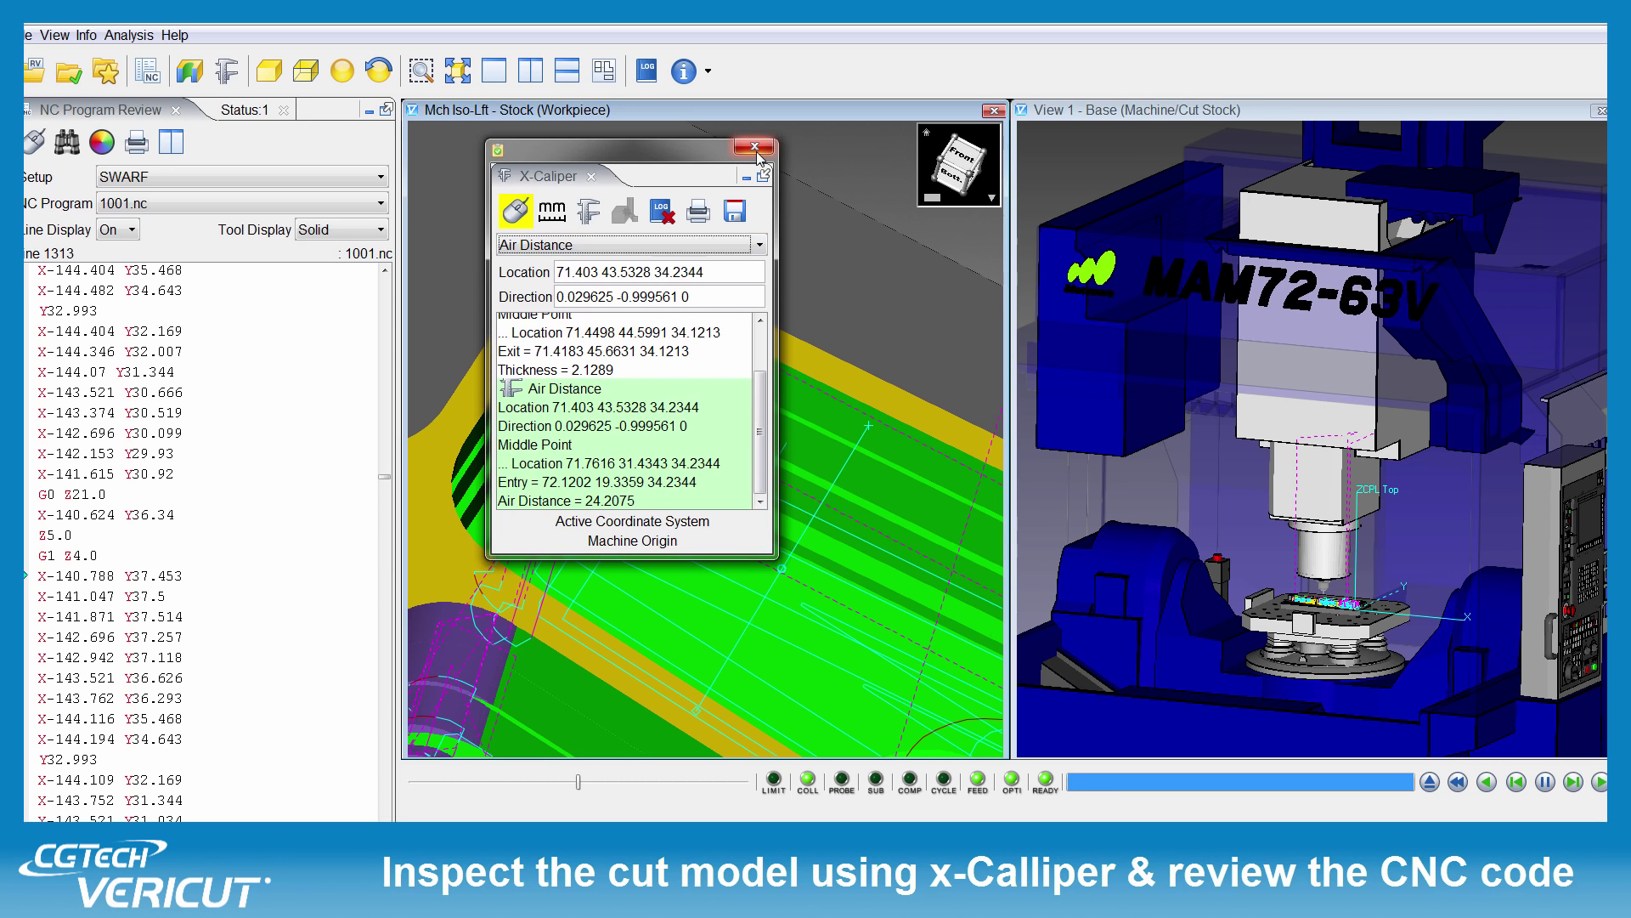
{"action": "left_click", "coordinate": [756, 148]}
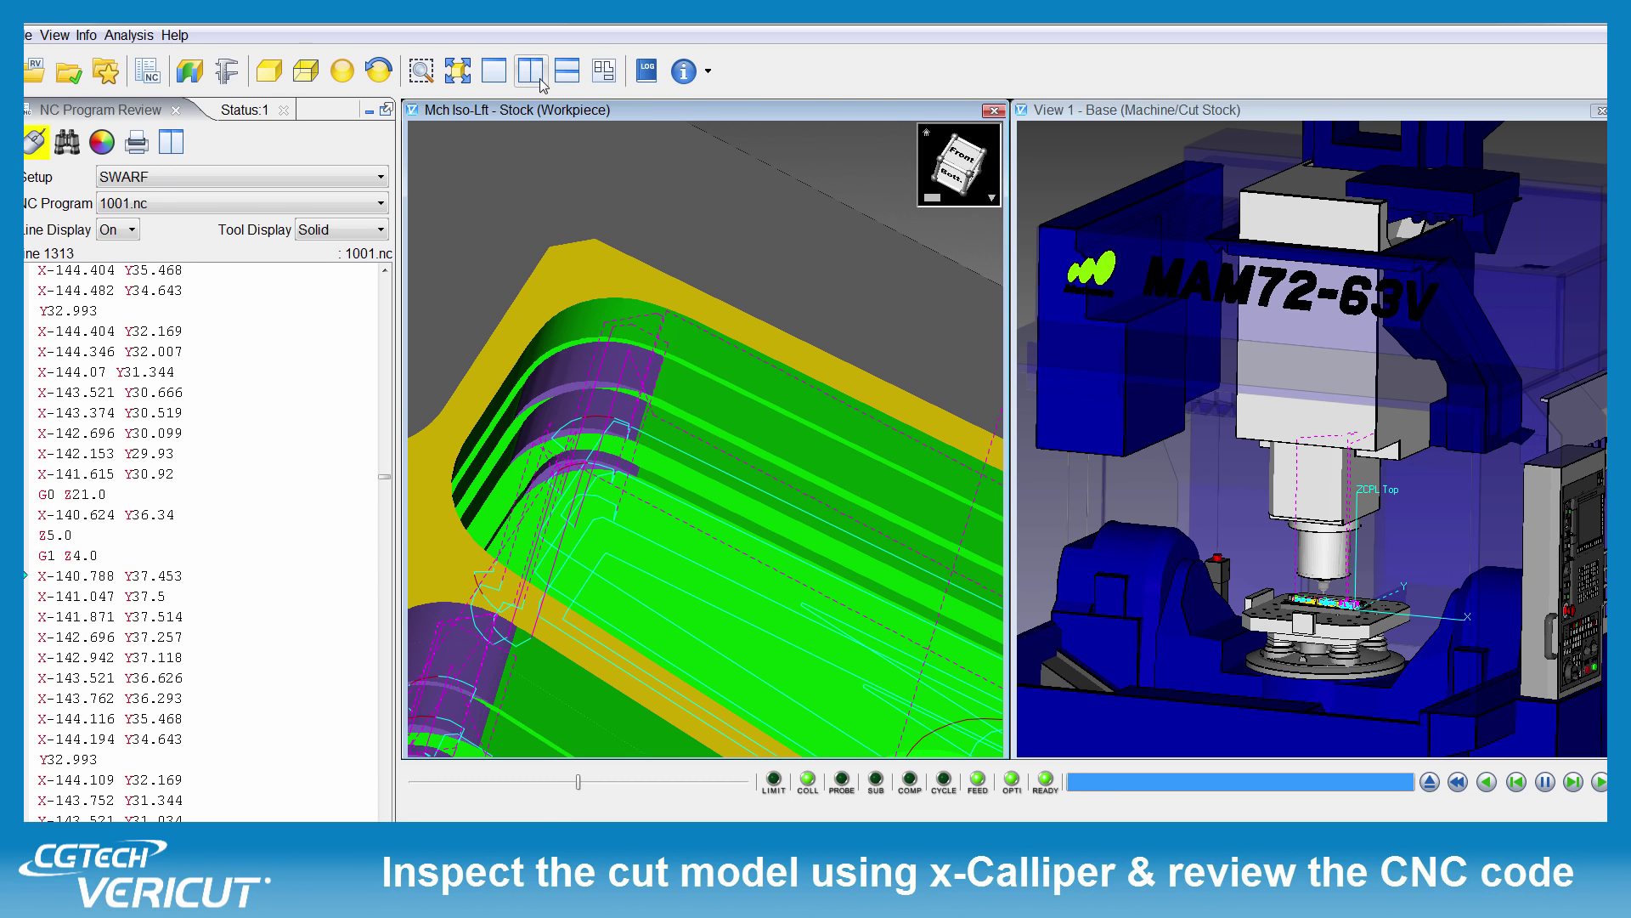
Switch to a horizontal split and back to side-by-side views, fitting the bracket each time.
{"action": "left_click", "coordinate": [567, 71]}
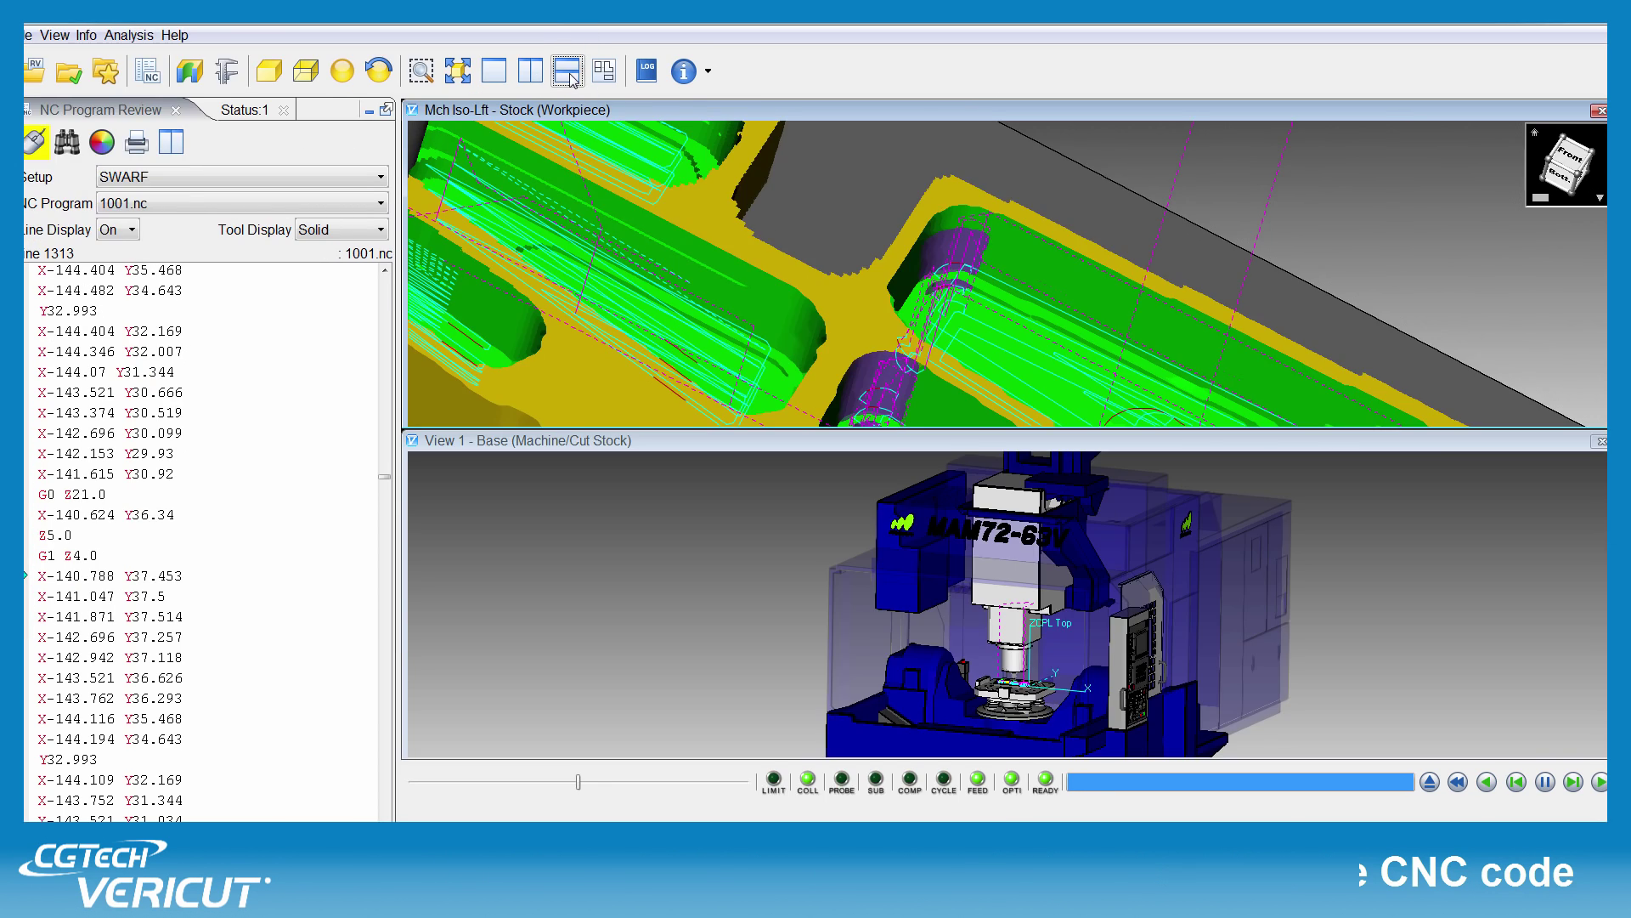
{"action": "left_click", "coordinate": [457, 71]}
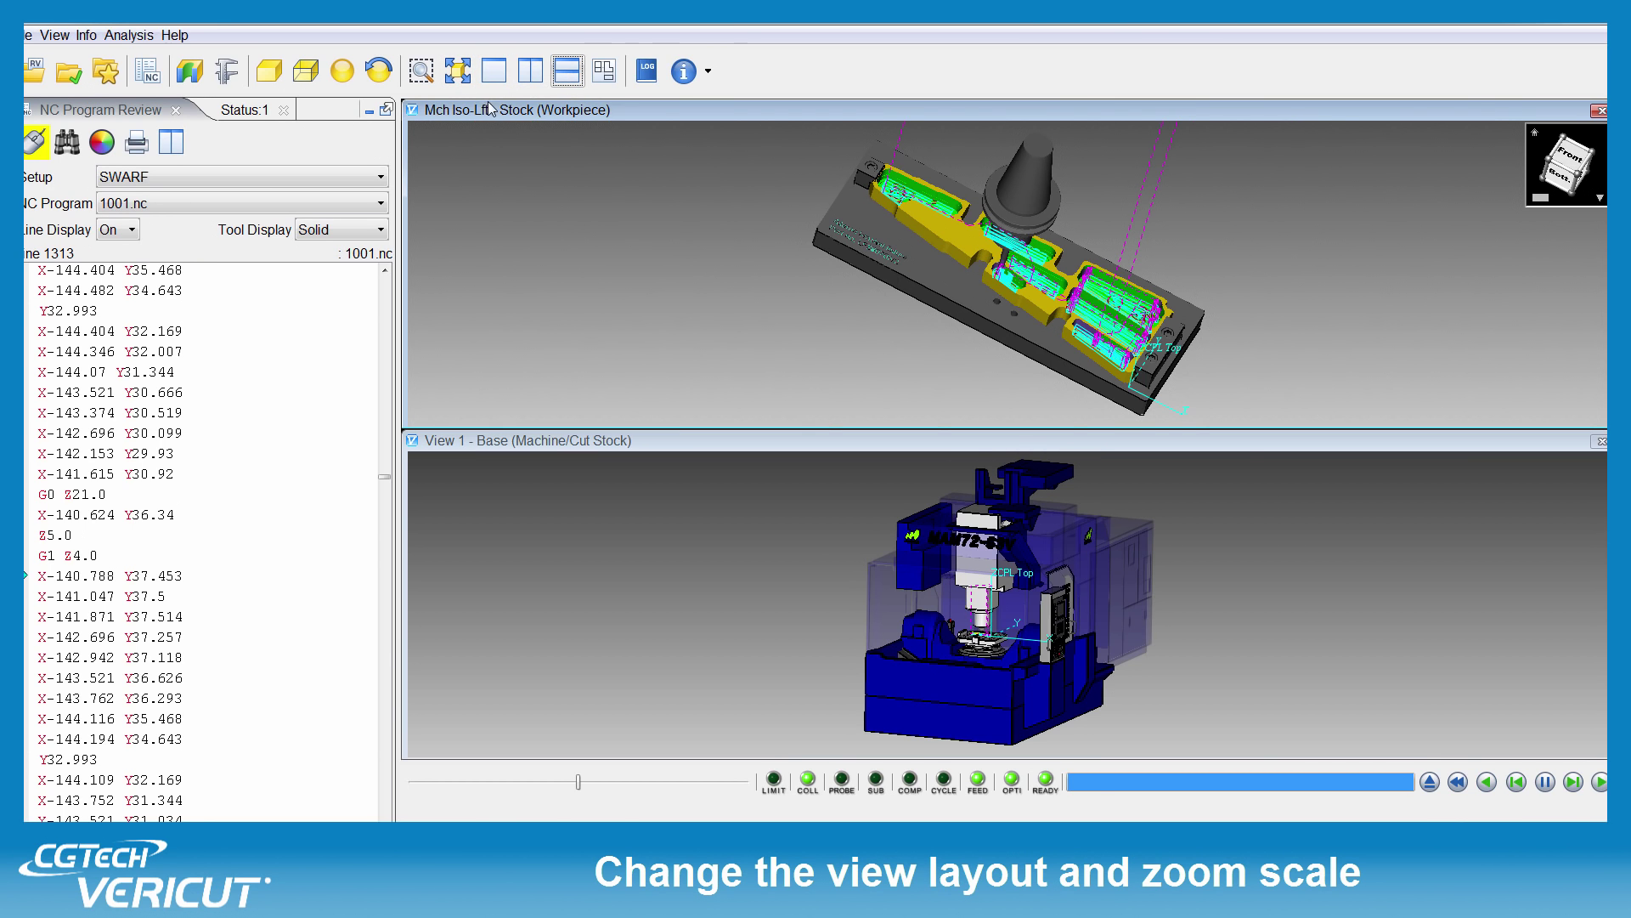
{"action": "left_click", "coordinate": [531, 72]}
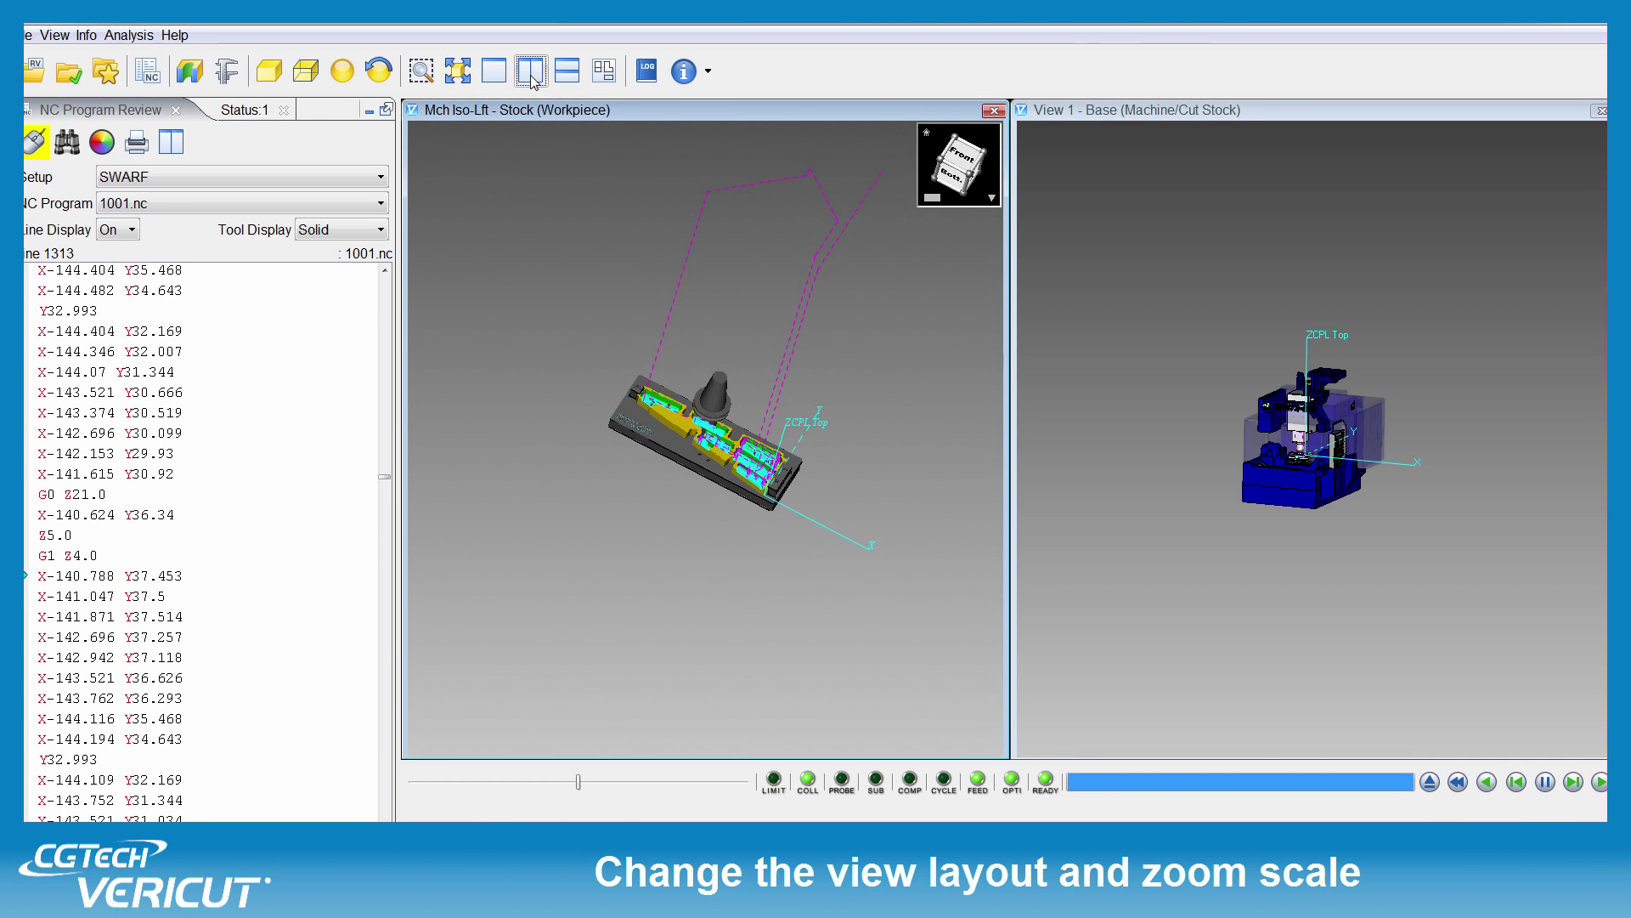
{"action": "left_click", "coordinate": [457, 70]}
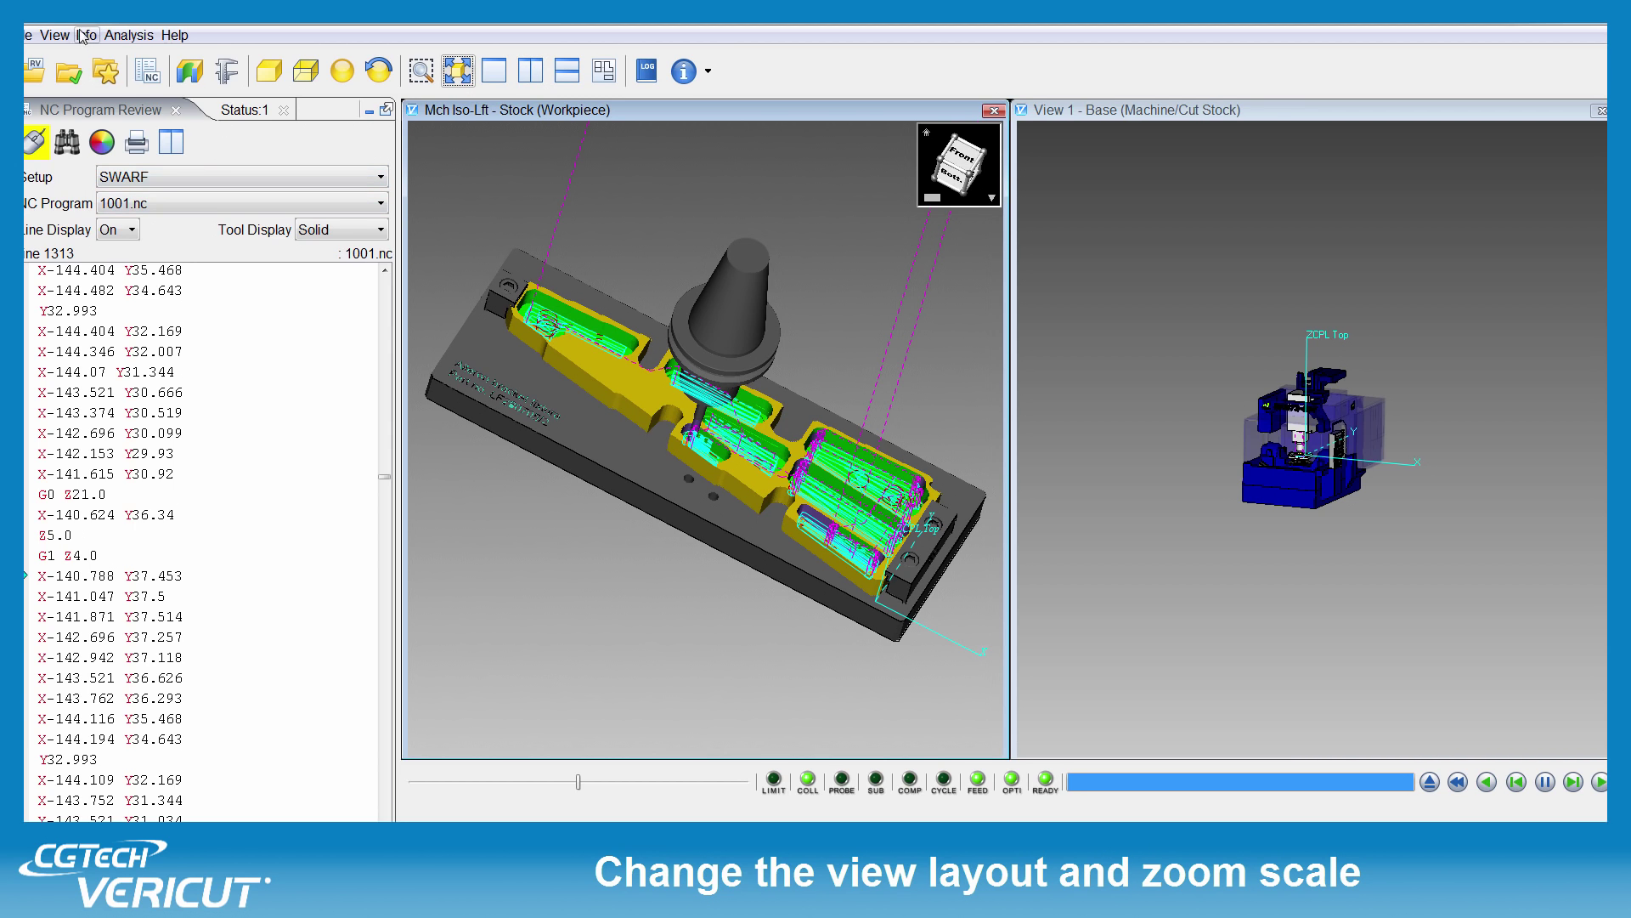
{"action": "left_click", "coordinate": [127, 35]}
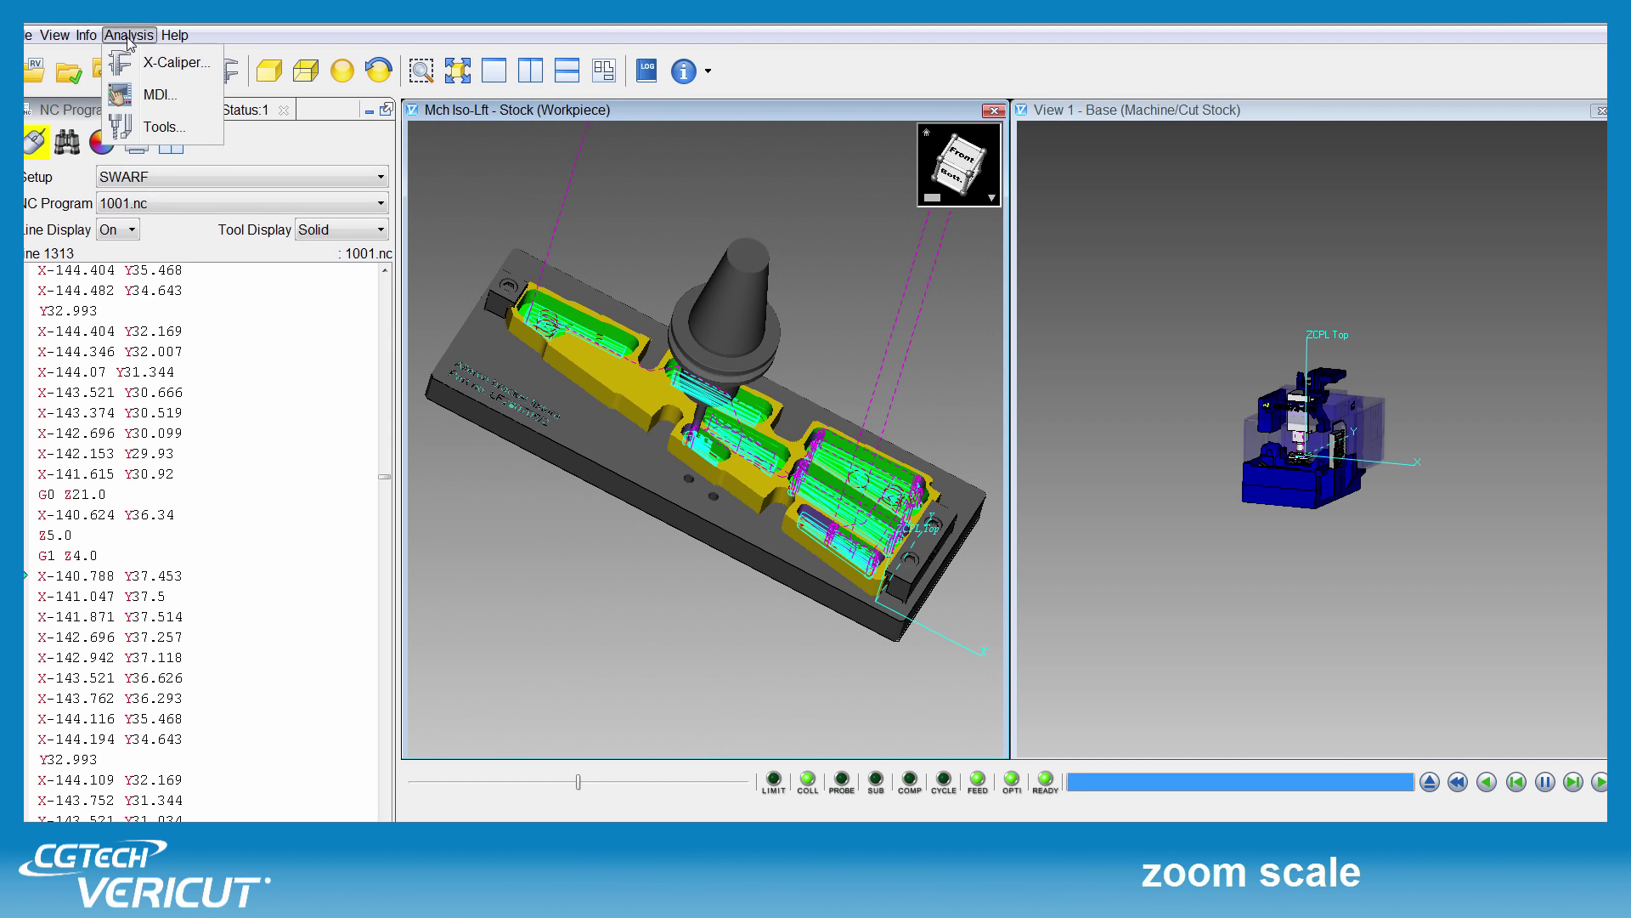
List the cutting tools, selecting the 5.0 mm end mill and the 12mm endmill.
{"action": "left_click", "coordinate": [171, 129]}
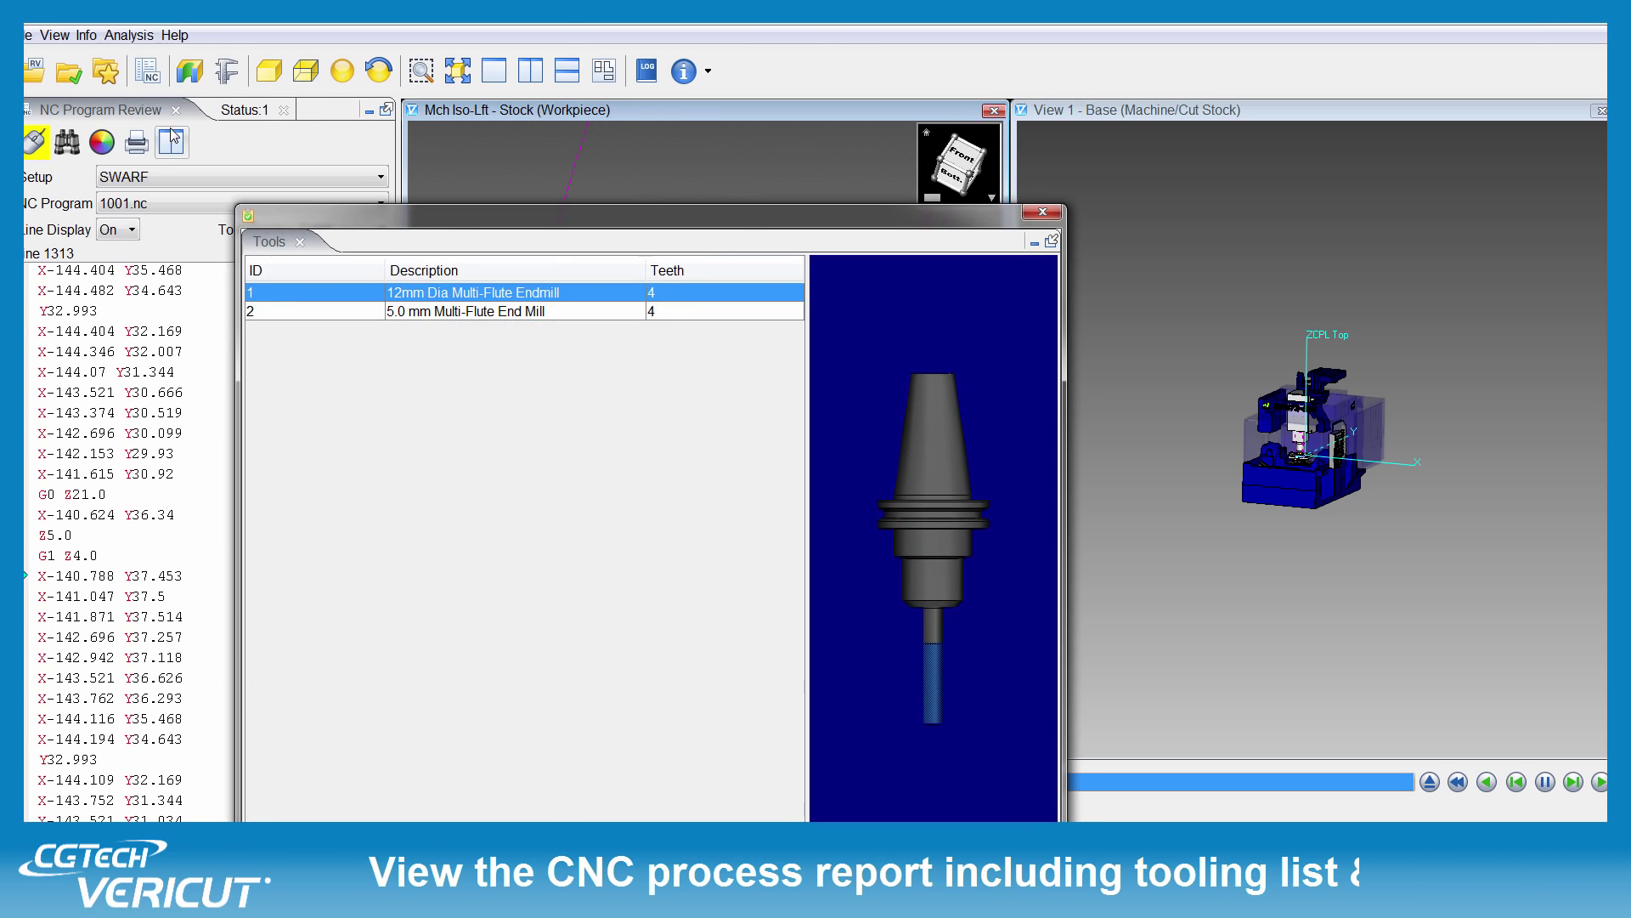
{"action": "left_click", "coordinate": [526, 315]}
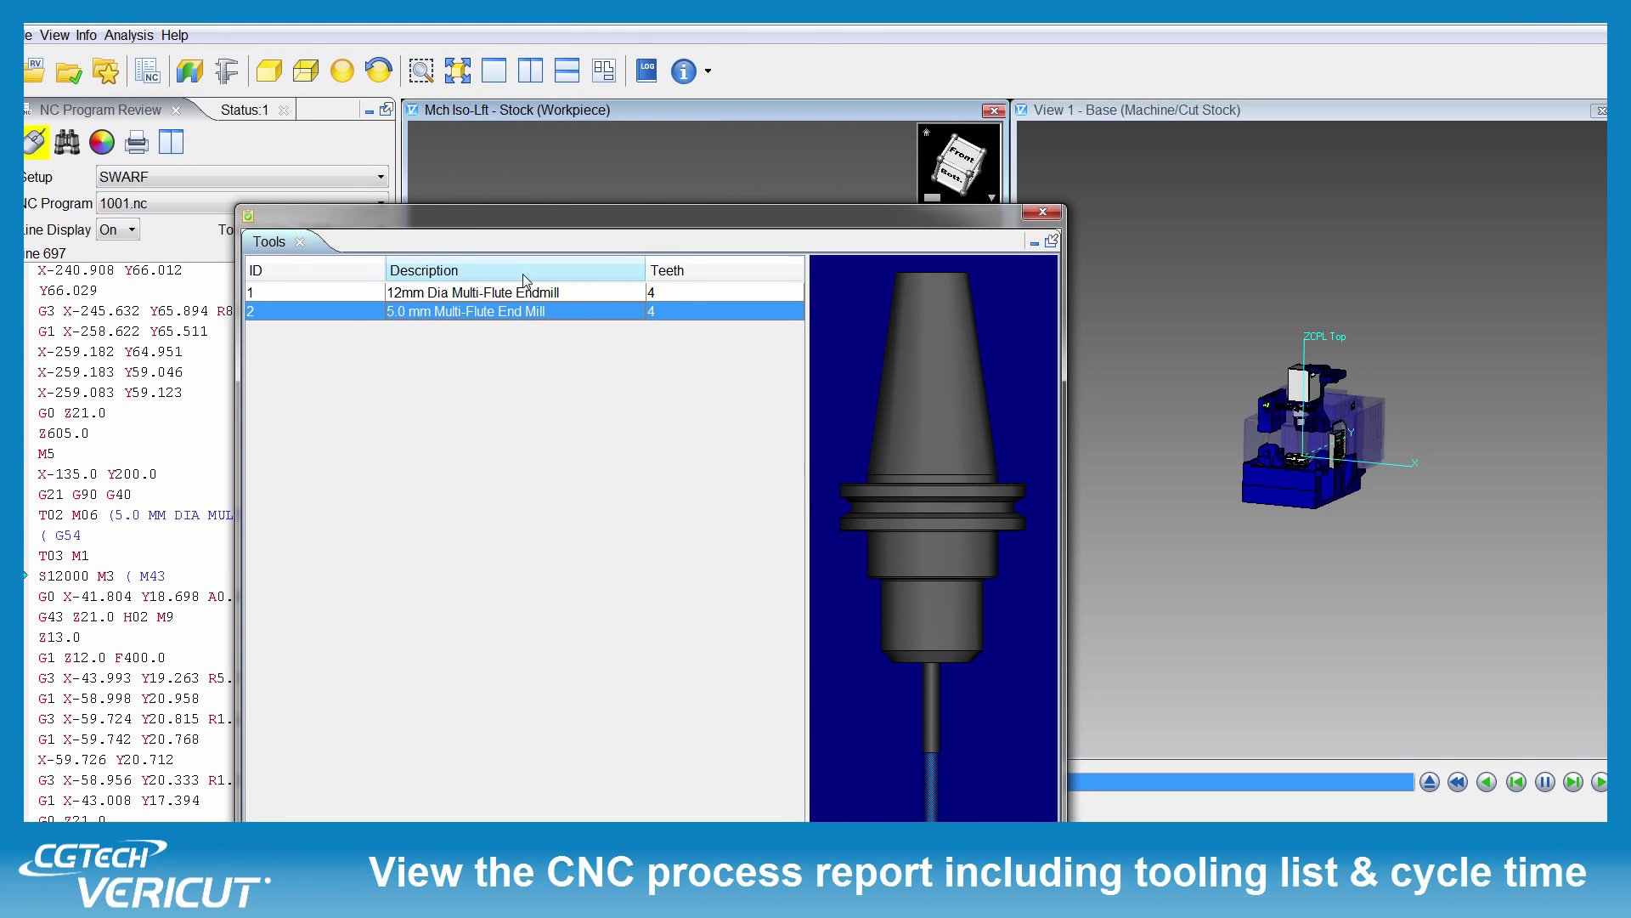
{"action": "left_click", "coordinate": [525, 294]}
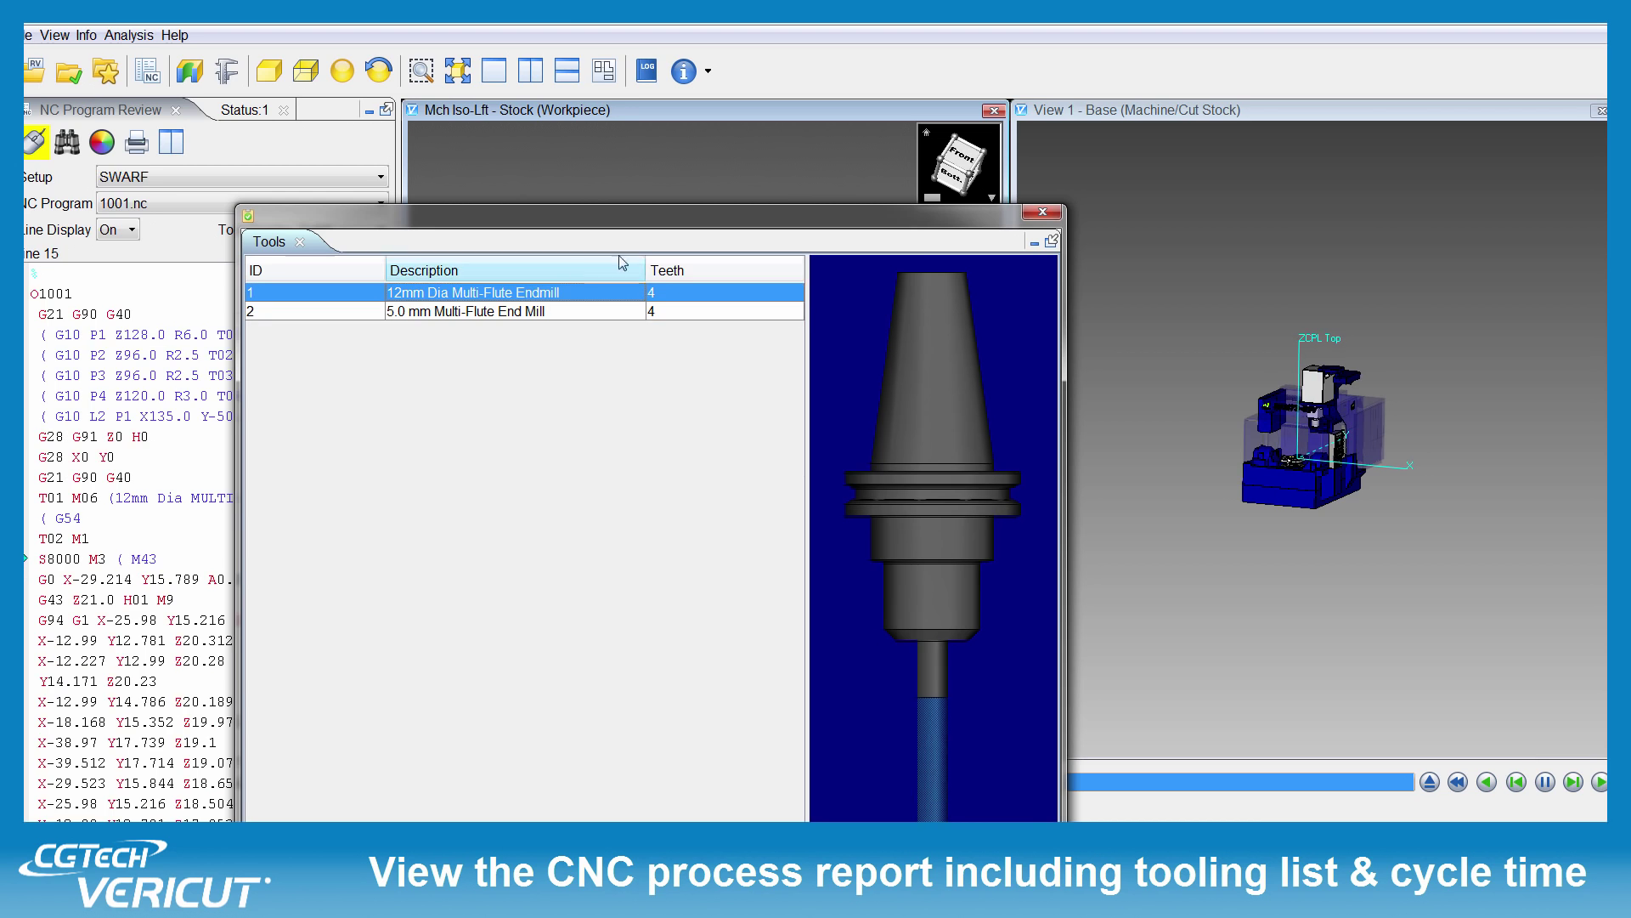
{"action": "left_click_drag", "start_coordinate": [892, 217], "coordinate": [984, 543]}
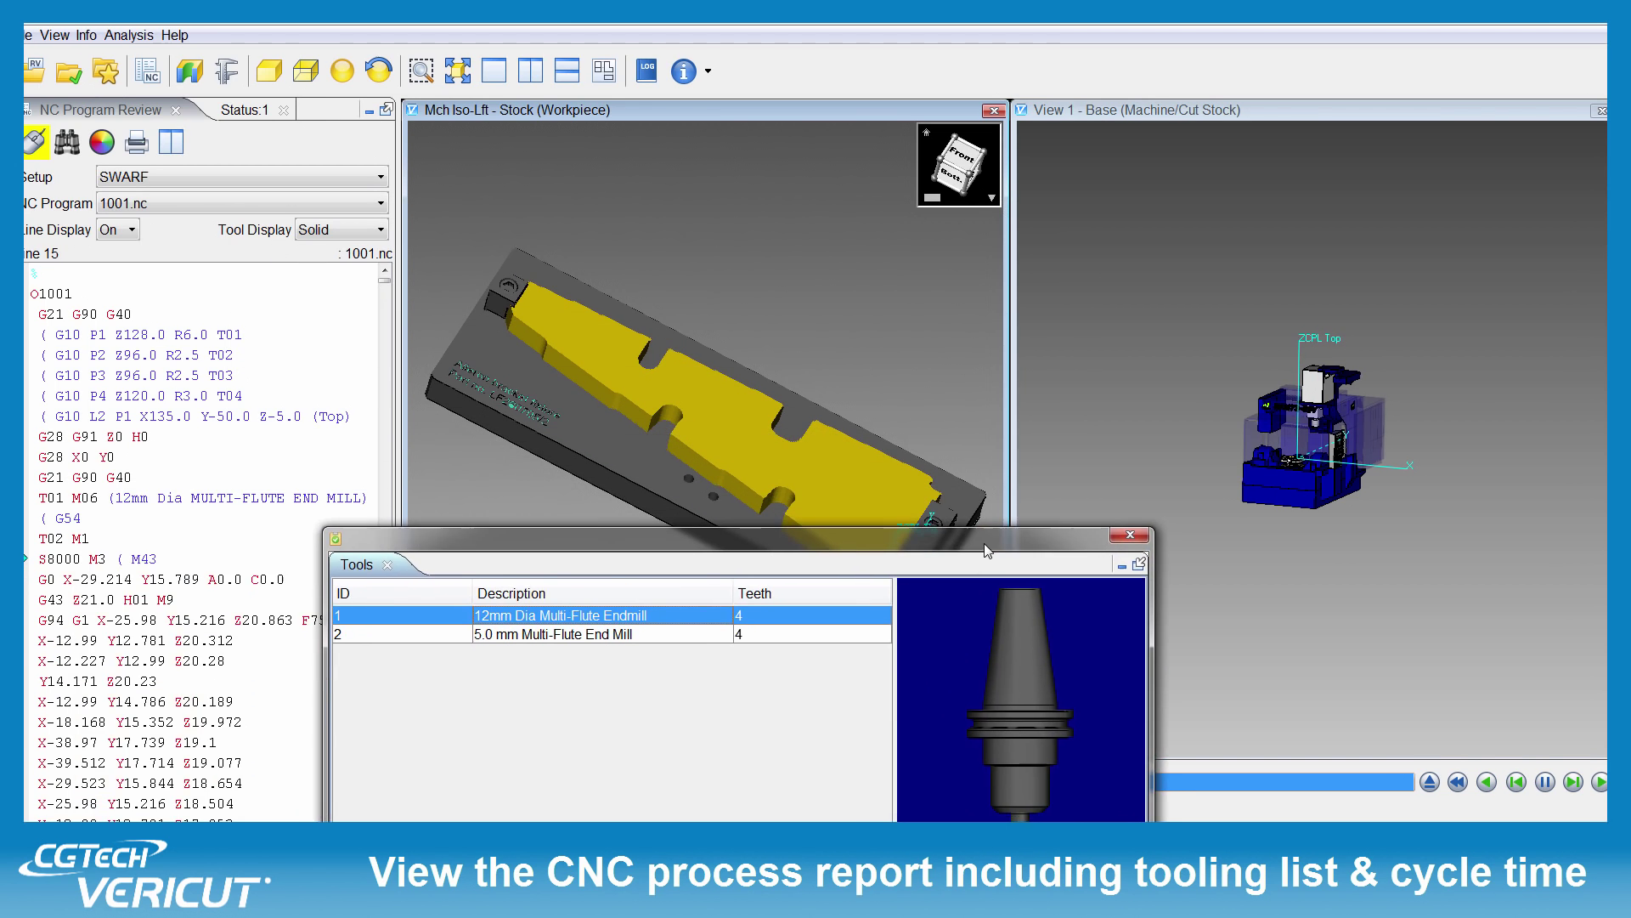
Review each tool's program section, stopping at the G0 rapid on line 16, then close the tool list.
{"action": "left_click", "coordinate": [777, 636]}
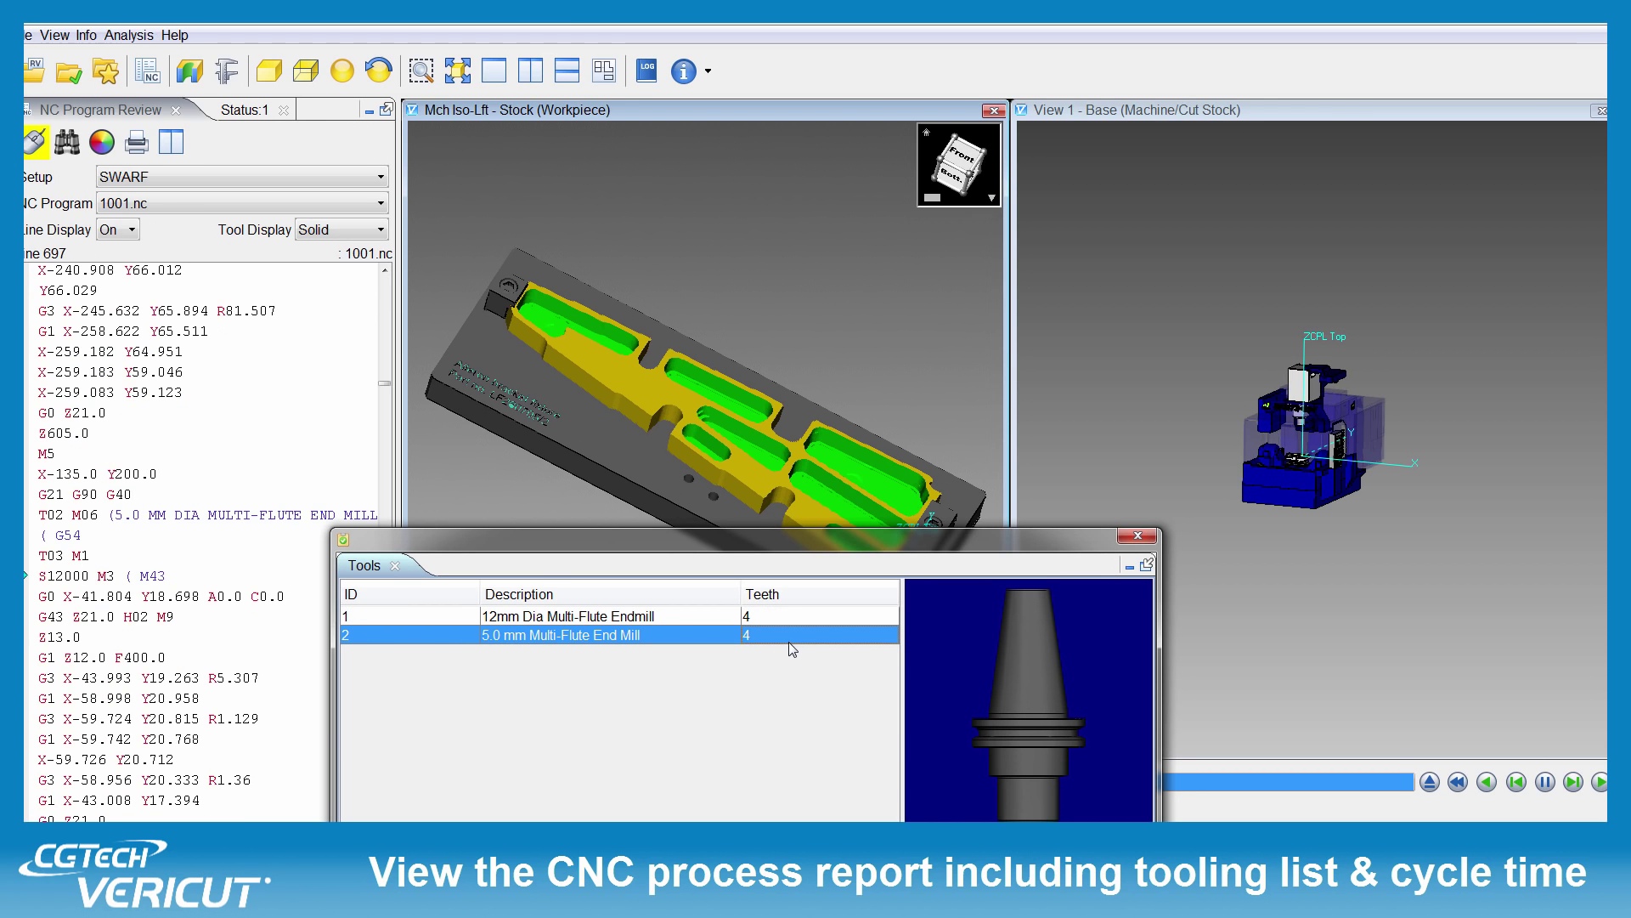
{"action": "left_click", "coordinate": [577, 617]}
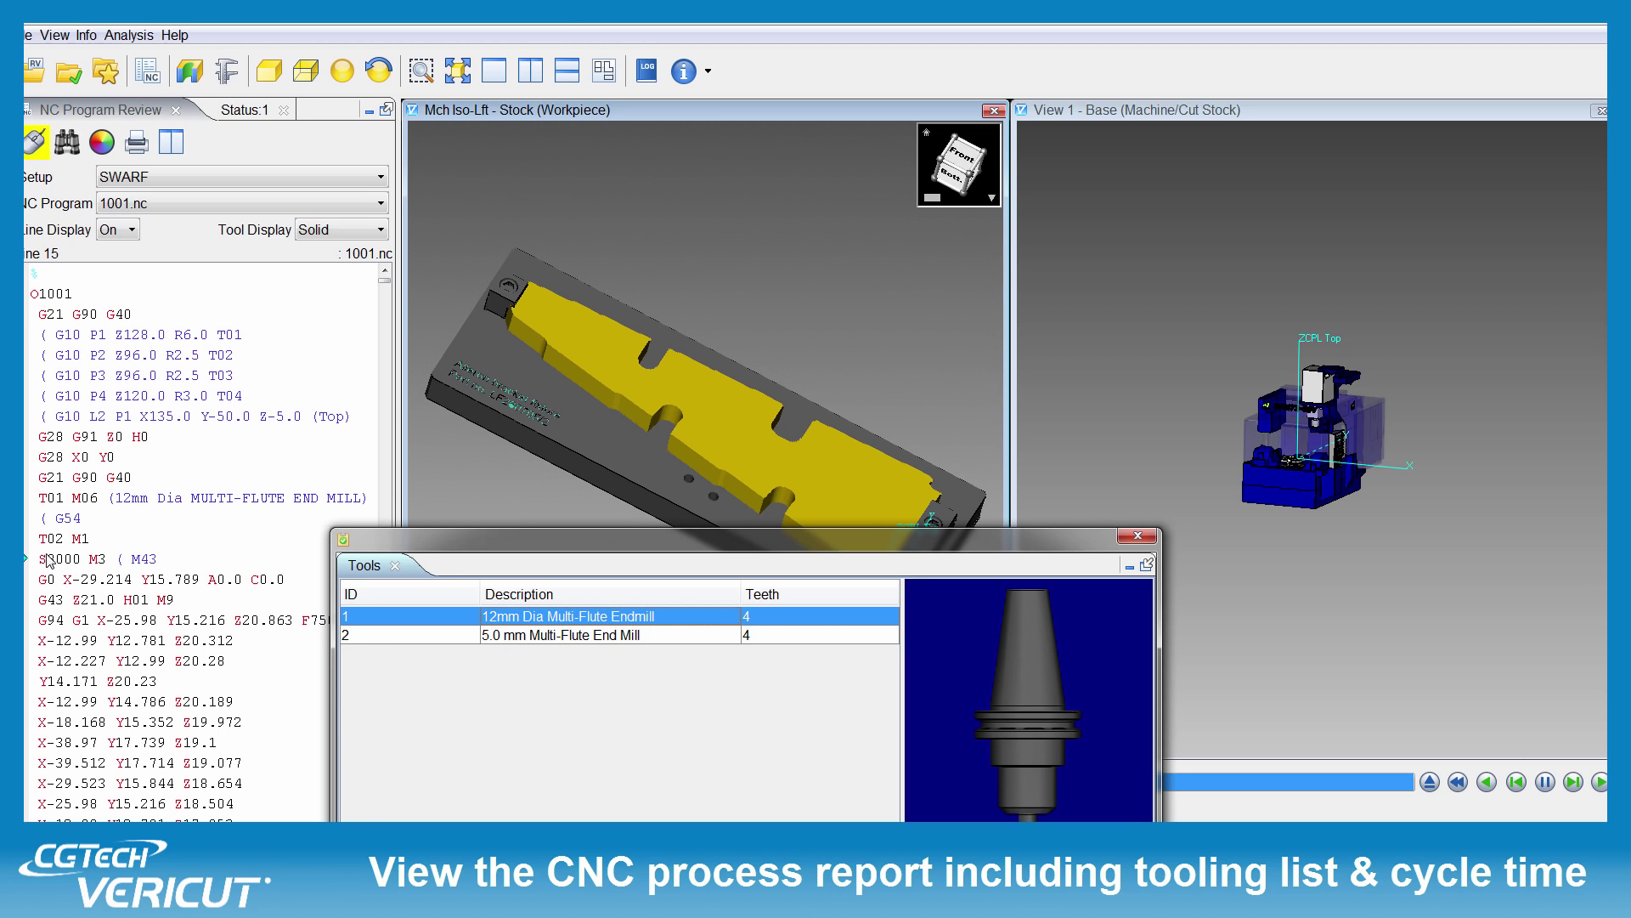
{"action": "left_click", "coordinate": [168, 564]}
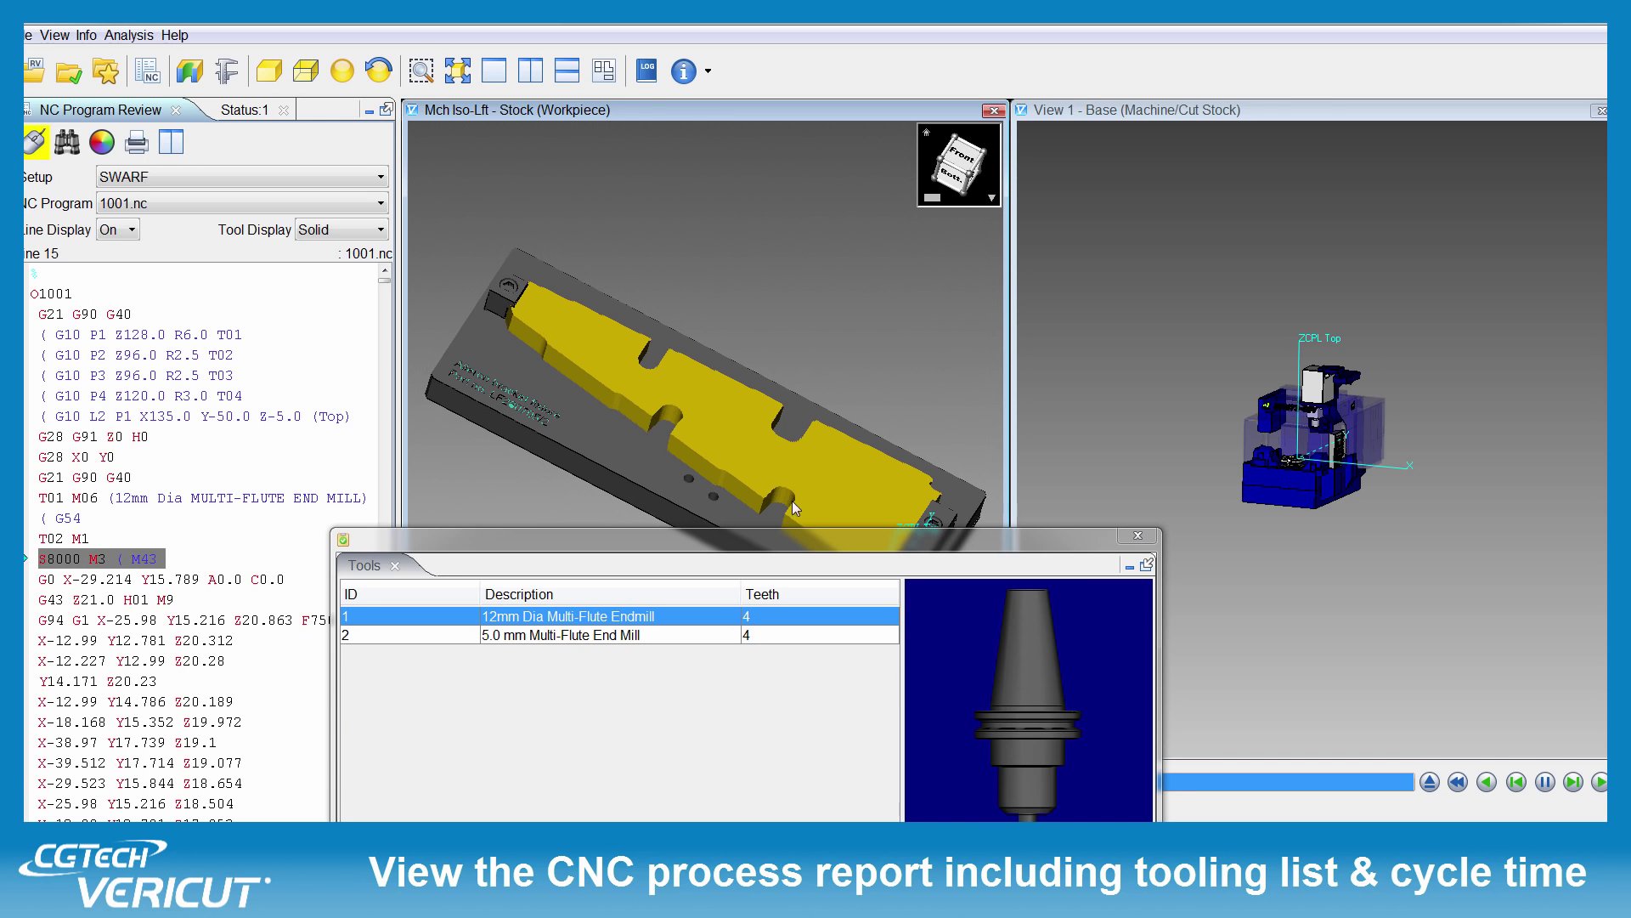
{"action": "scroll", "coordinate": [1282, 498], "scroll_direction": "up", "scroll_amount": 5}
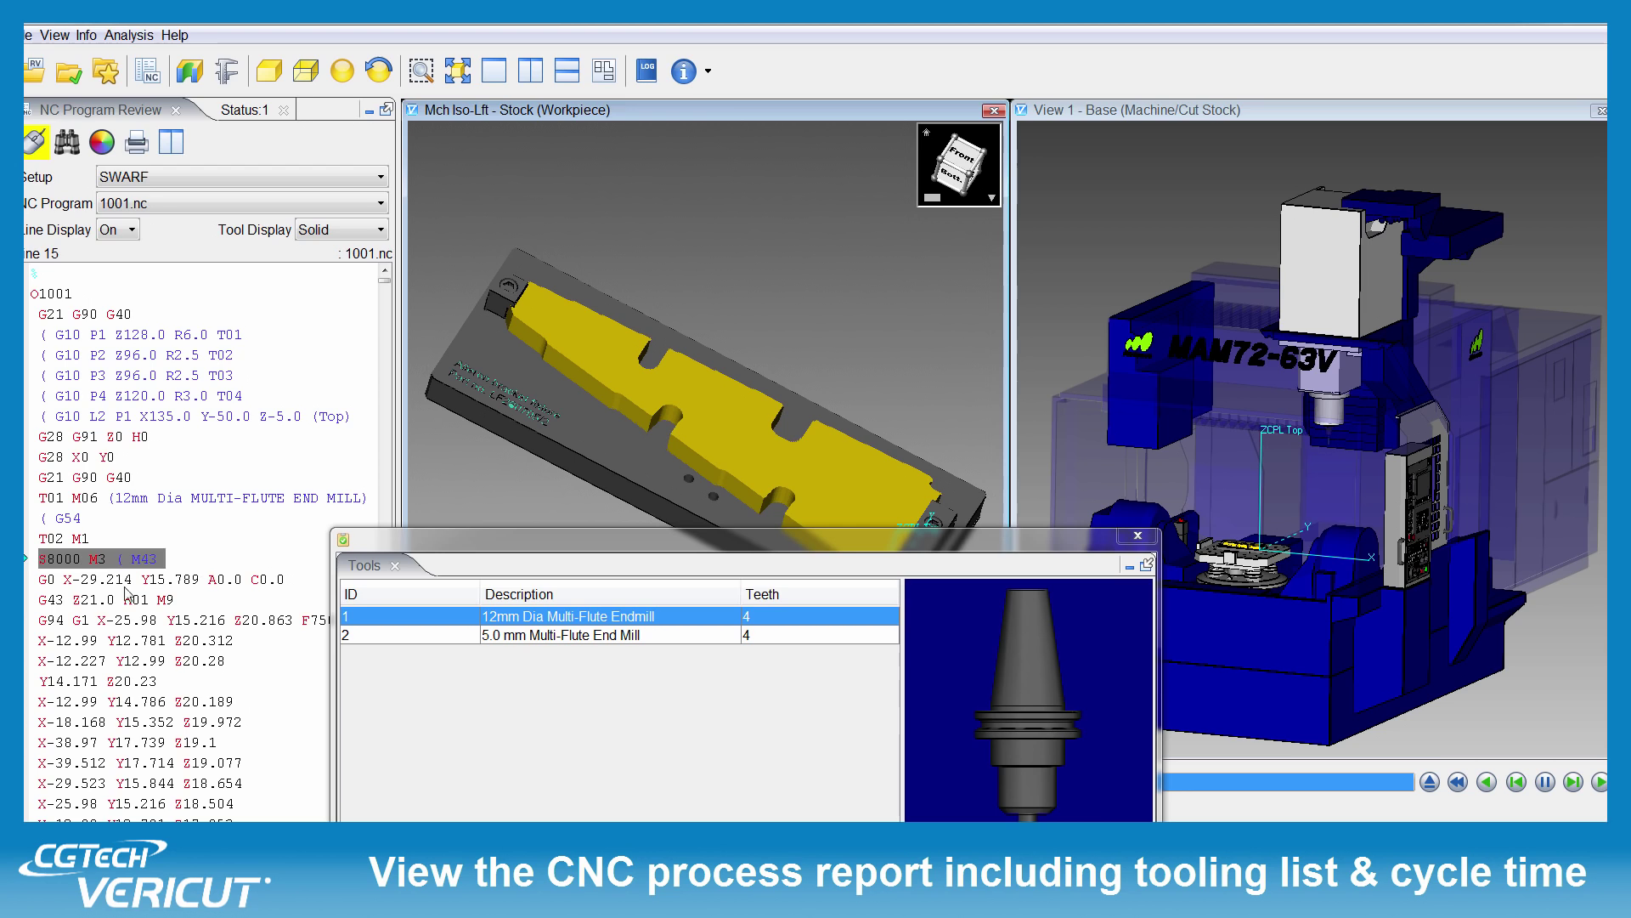
{"action": "left_click", "coordinate": [101, 581]}
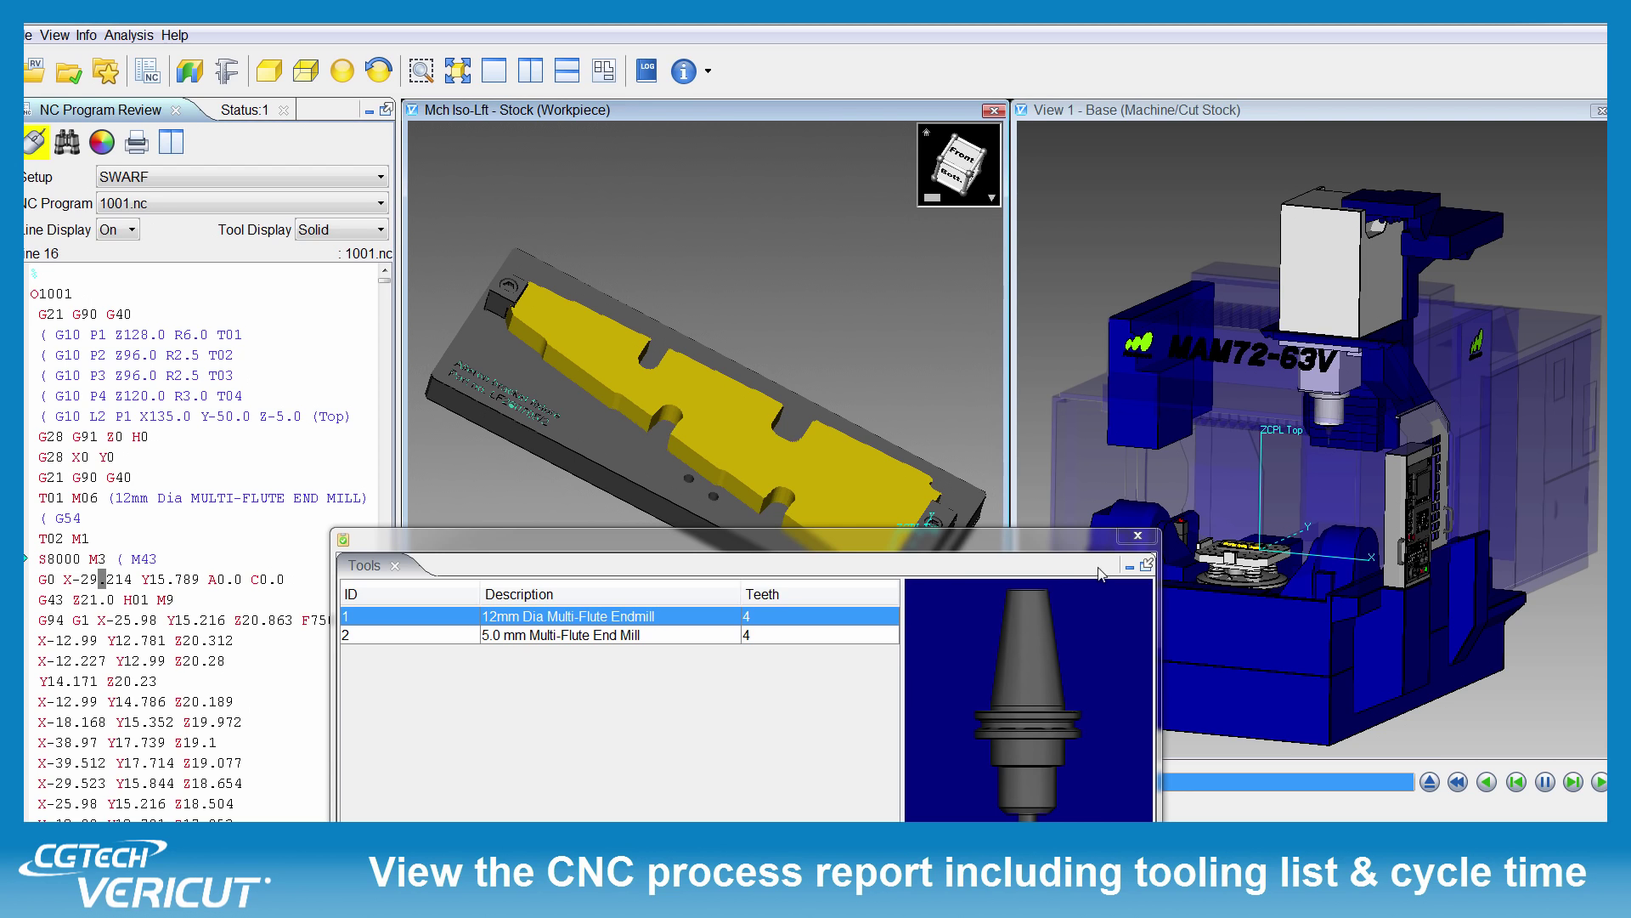
{"action": "left_click", "coordinate": [1138, 536]}
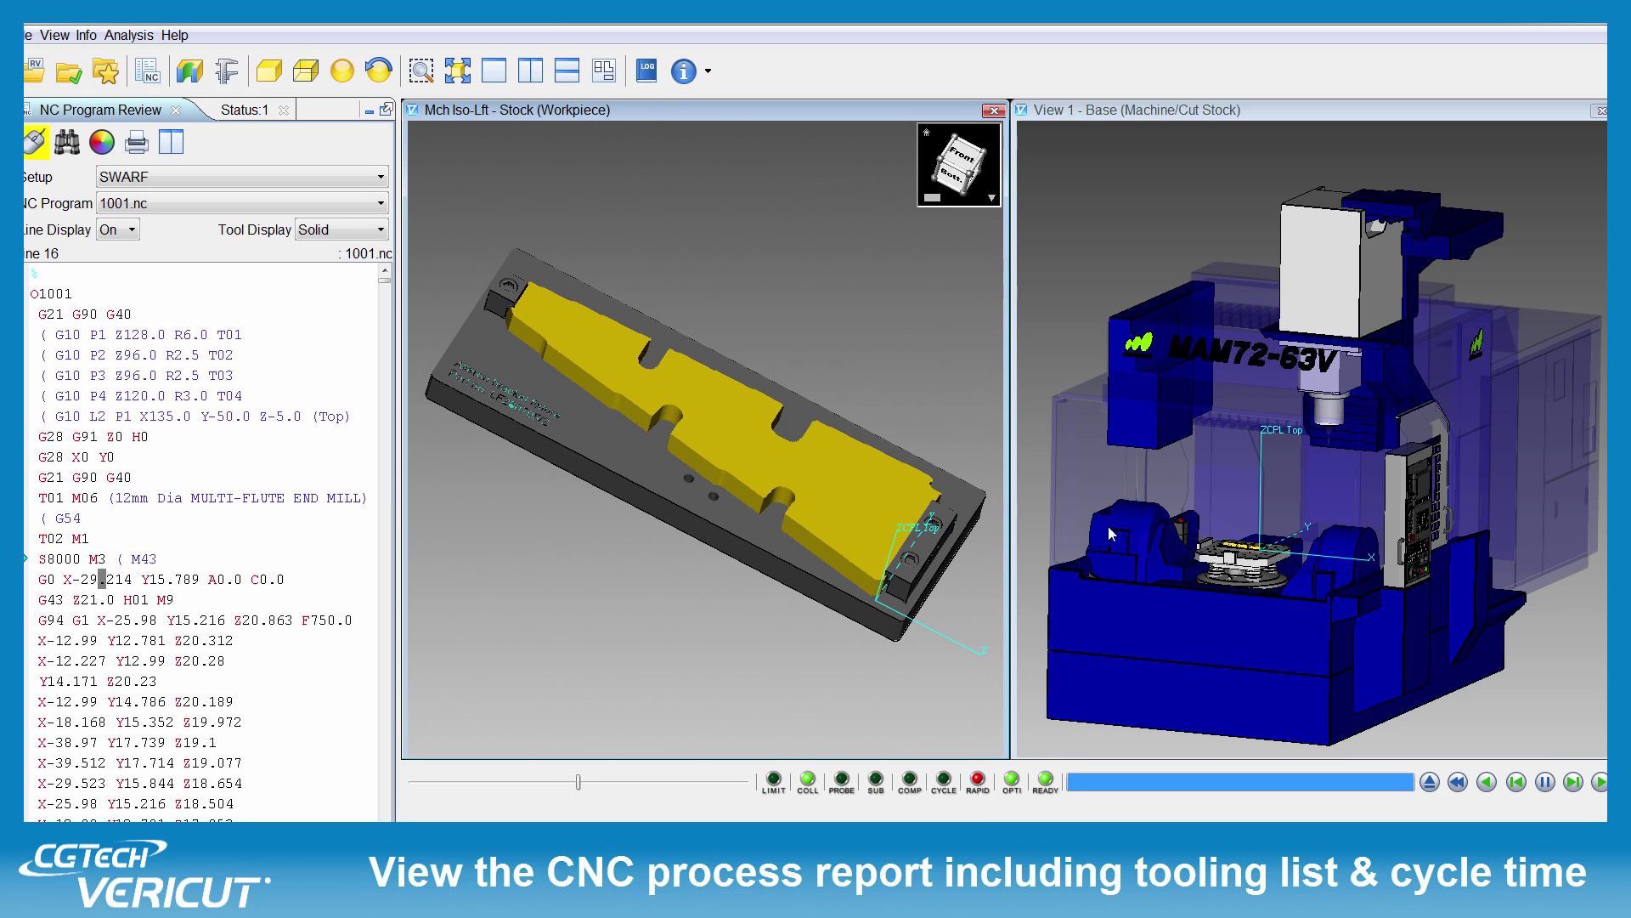
Open the log and highlight 1 error, cycle time 0:15:42.4 and air time 0:01:48.4.
{"action": "left_click", "coordinate": [647, 72]}
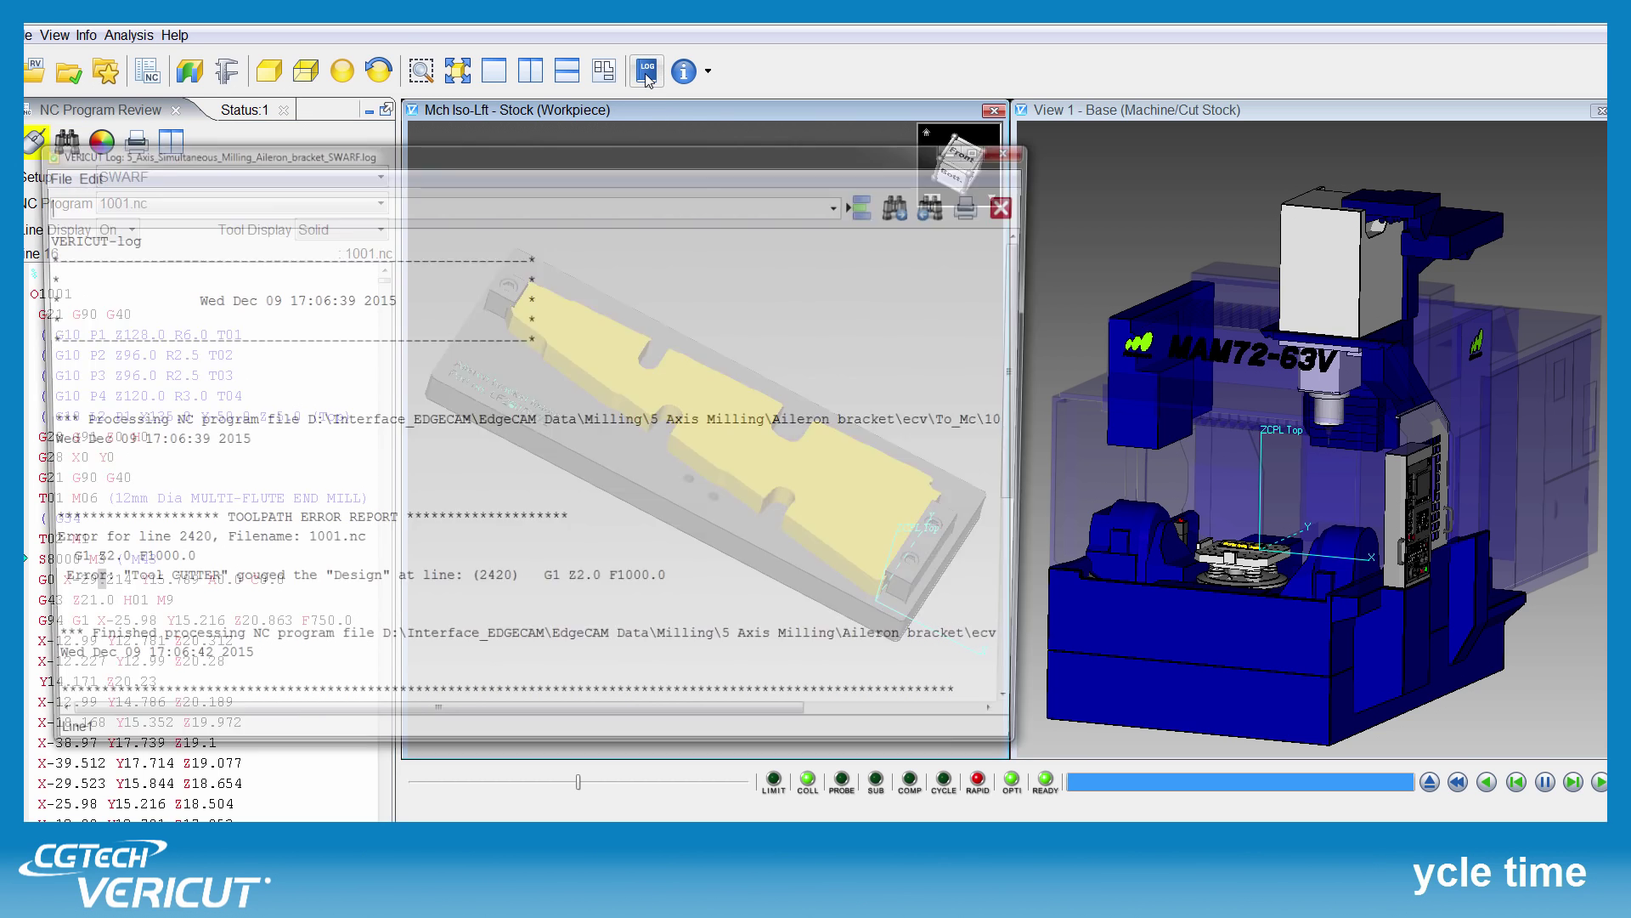
{"action": "left_click_drag", "start_coordinate": [1032, 339], "coordinate": [1011, 471]}
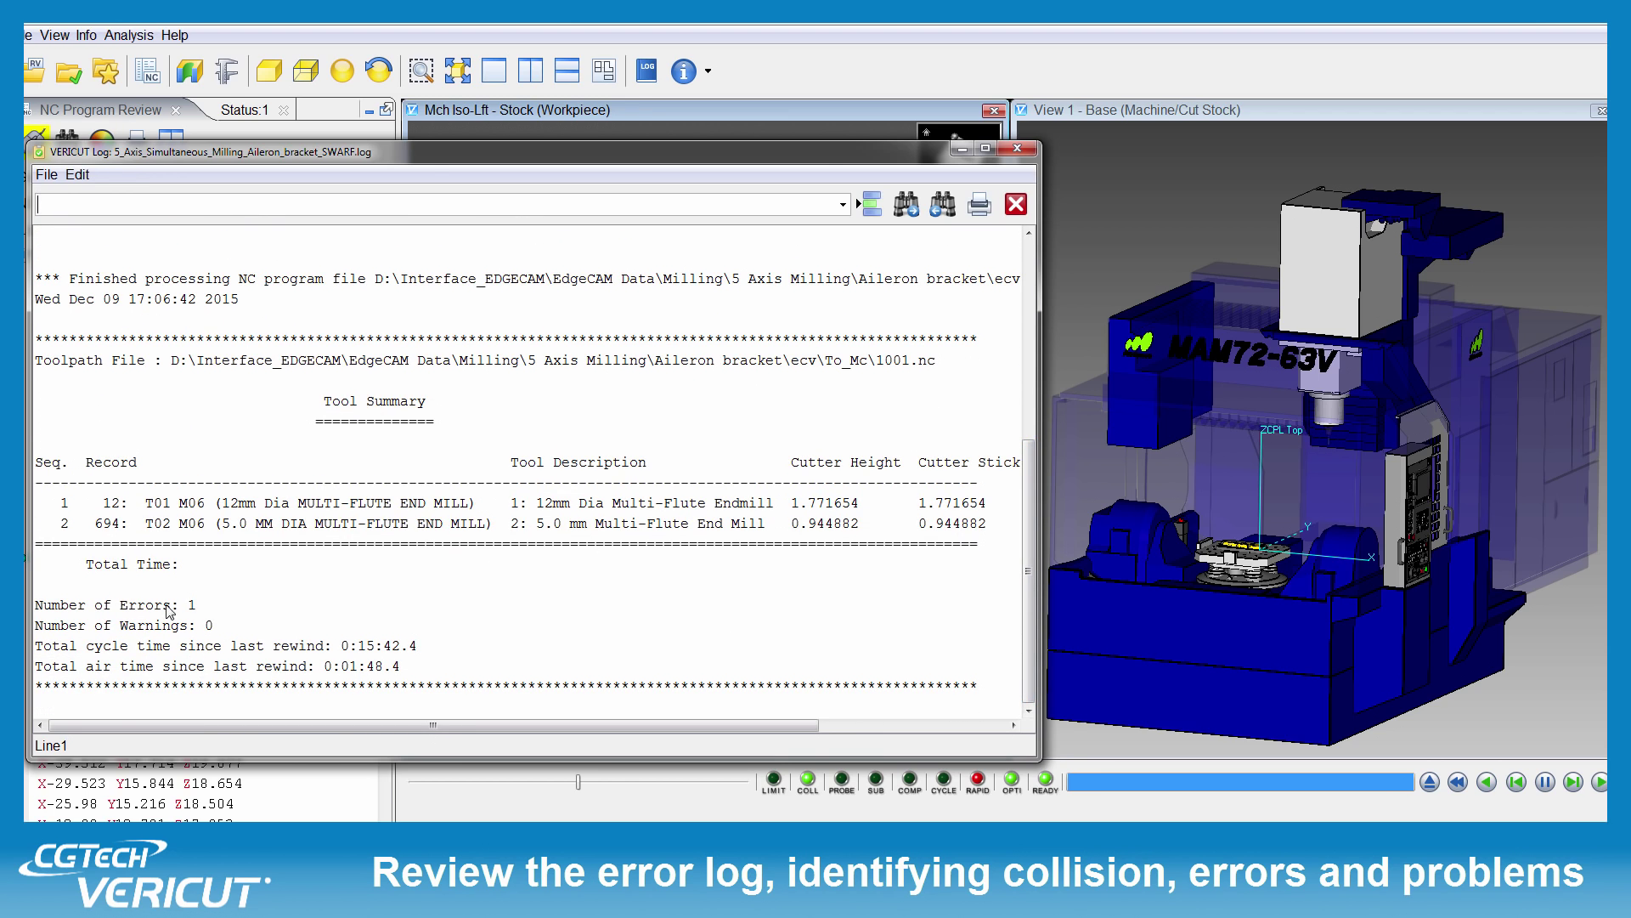
{"action": "double_click", "coordinate": [193, 606]}
{"action": "left_click", "coordinate": [210, 631]}
{"action": "left_click_drag", "start_coordinate": [341, 648], "coordinate": [426, 661]}
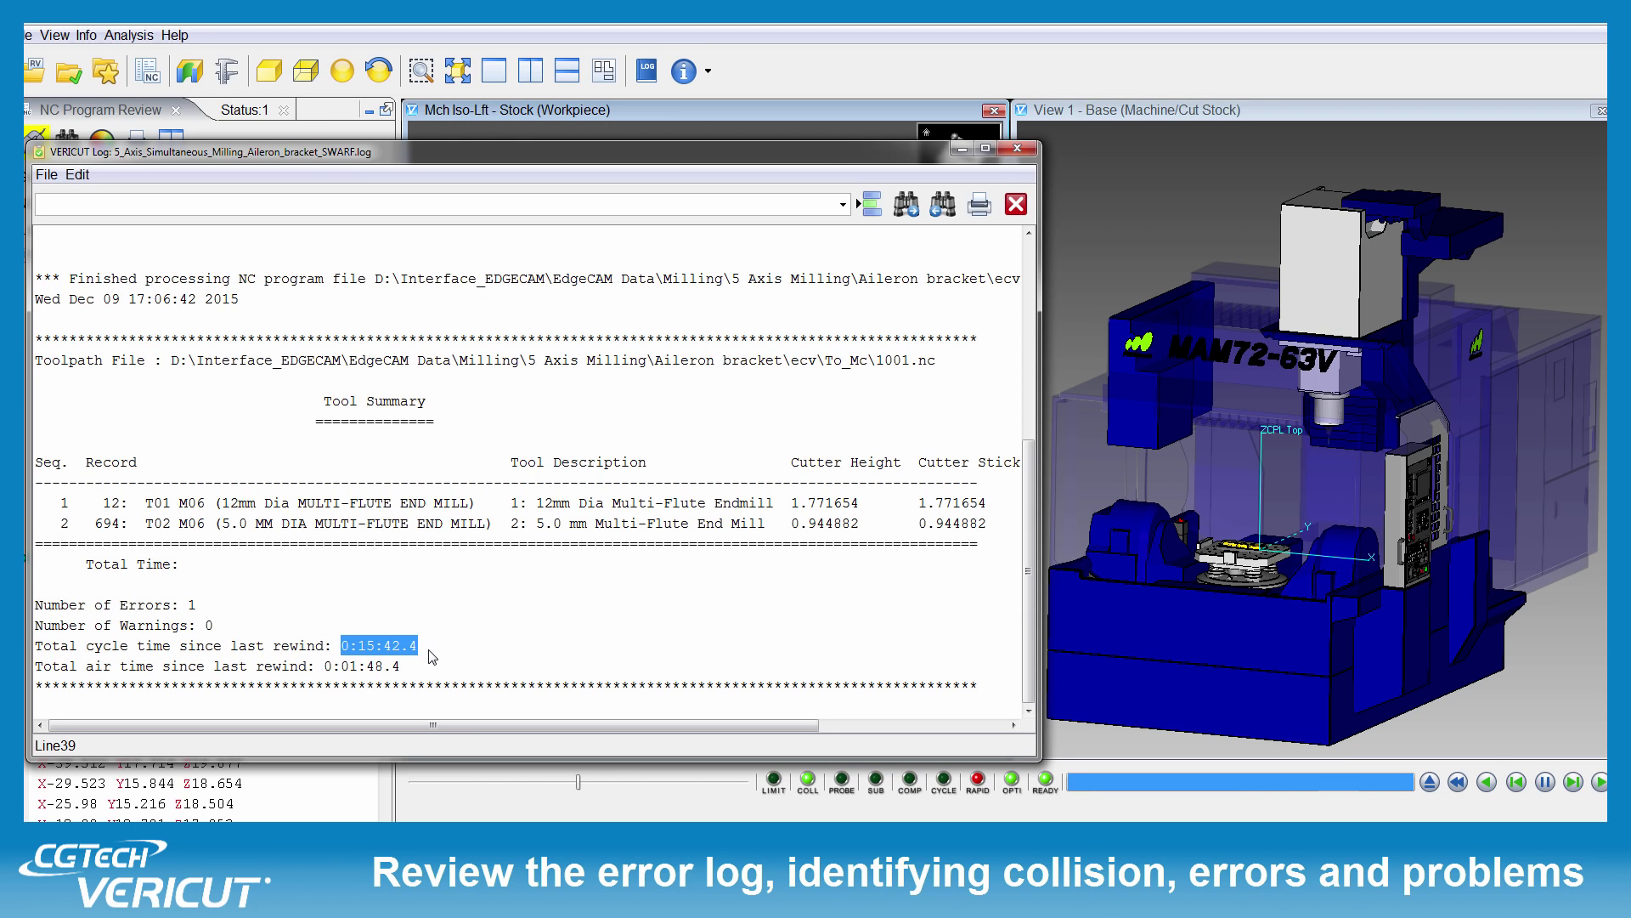
{"action": "left_click_drag", "start_coordinate": [325, 666], "coordinate": [401, 670]}
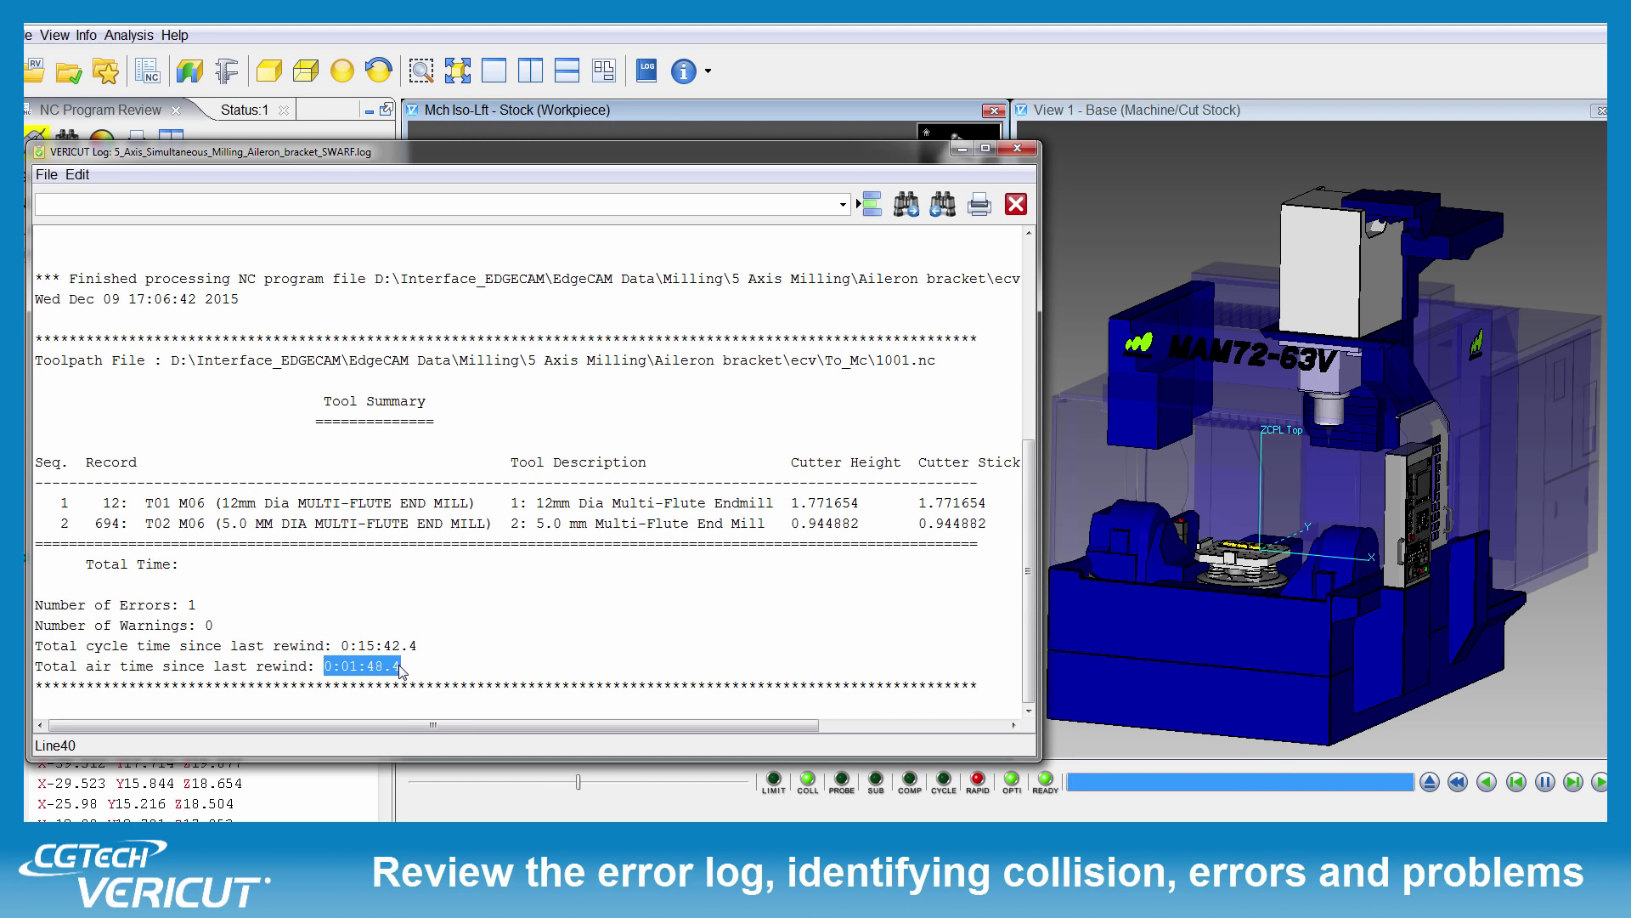
{"action": "left_click_drag", "start_coordinate": [432, 726], "coordinate": [537, 729]}
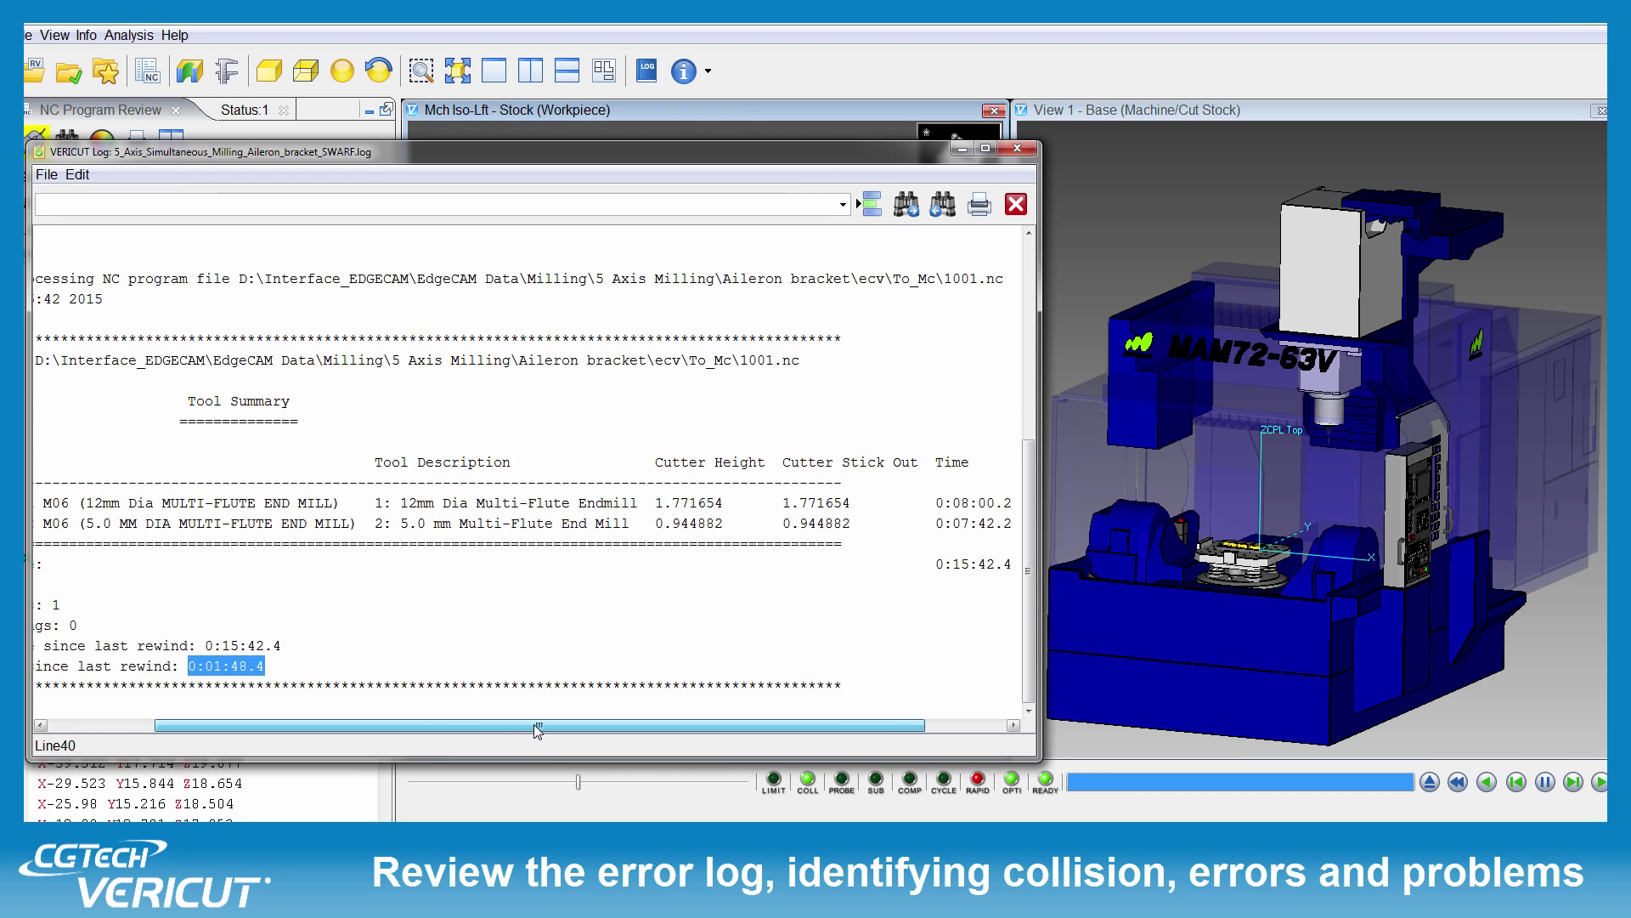